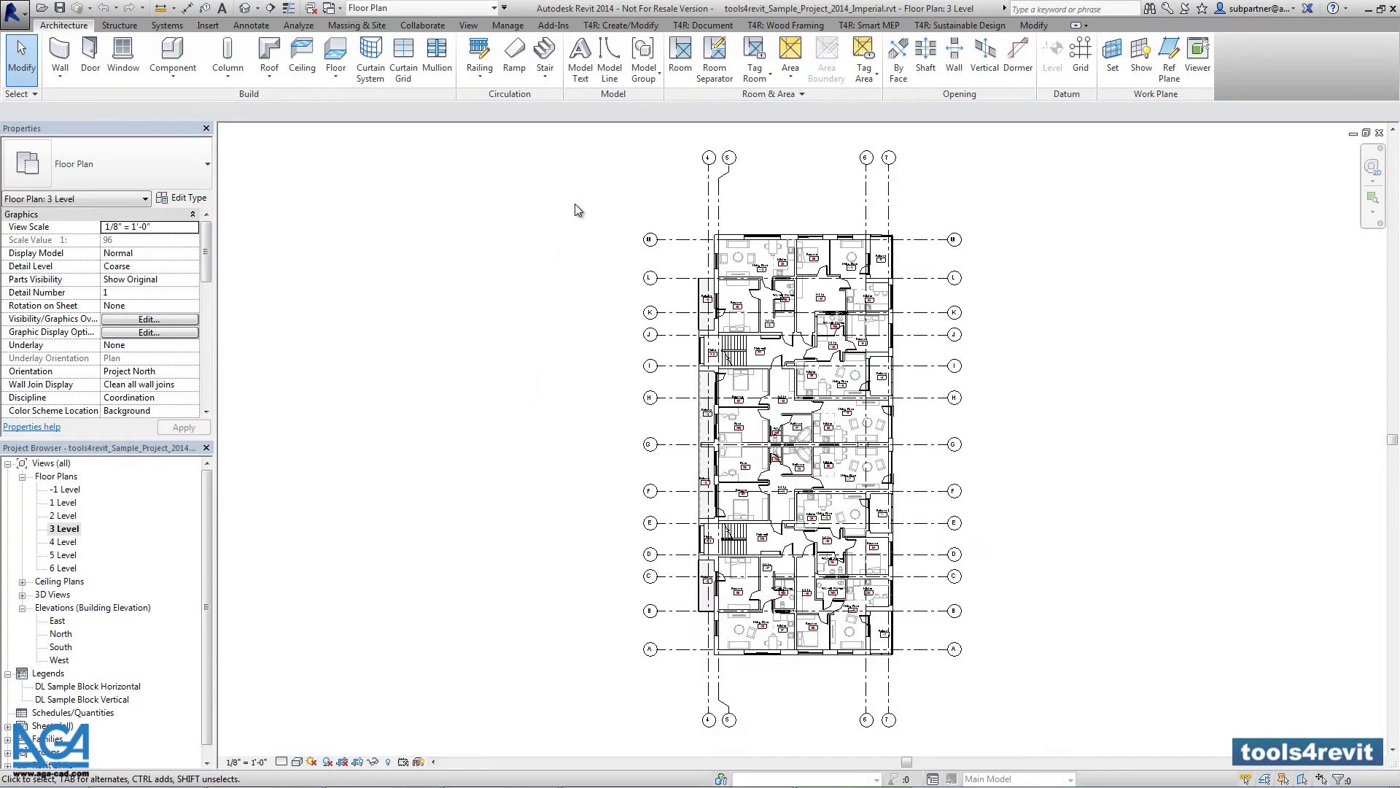
- Float the Dynamic Legend panel and open the DL Sample Block Horizontal legend view
left_click(700, 26)
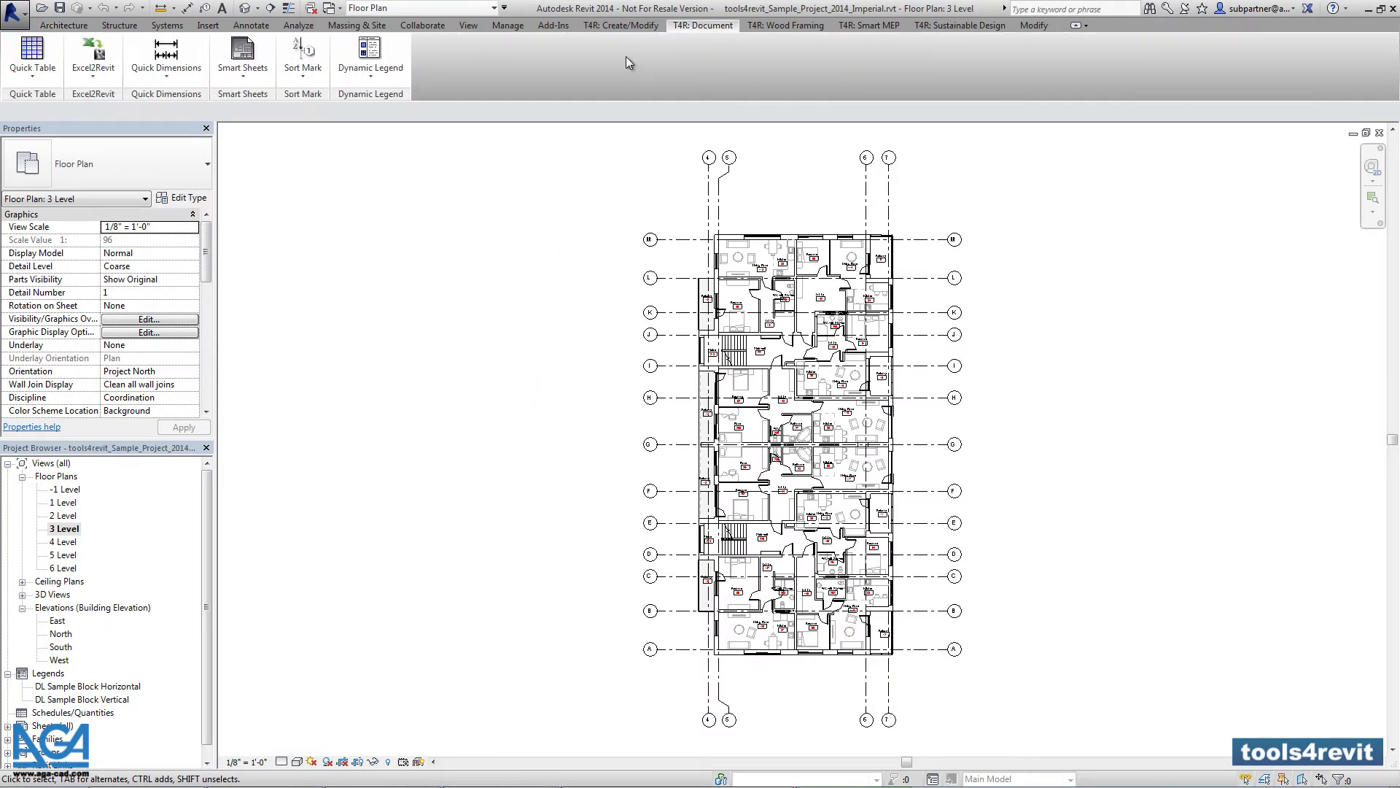
left_click_drag(406, 94, 371, 229)
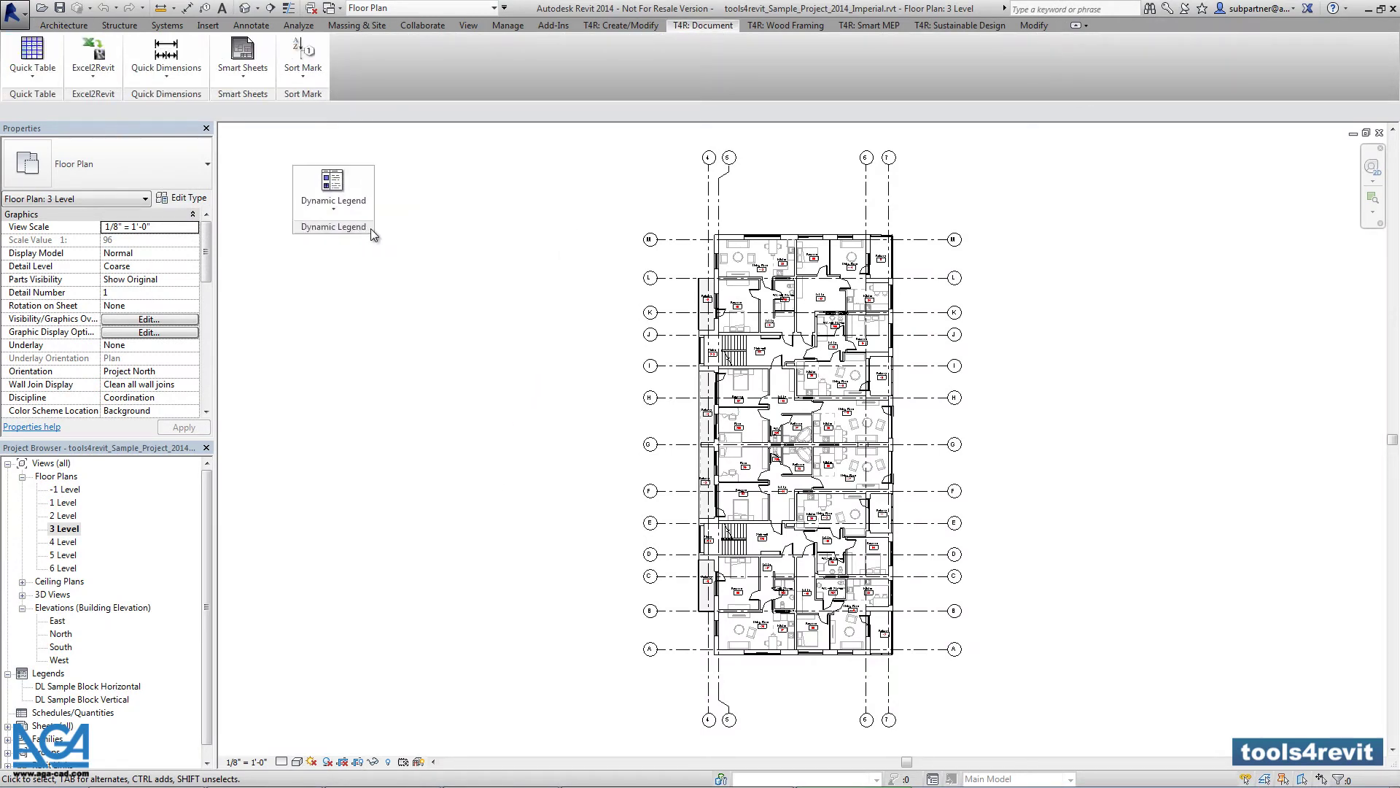
double_click(125, 687)
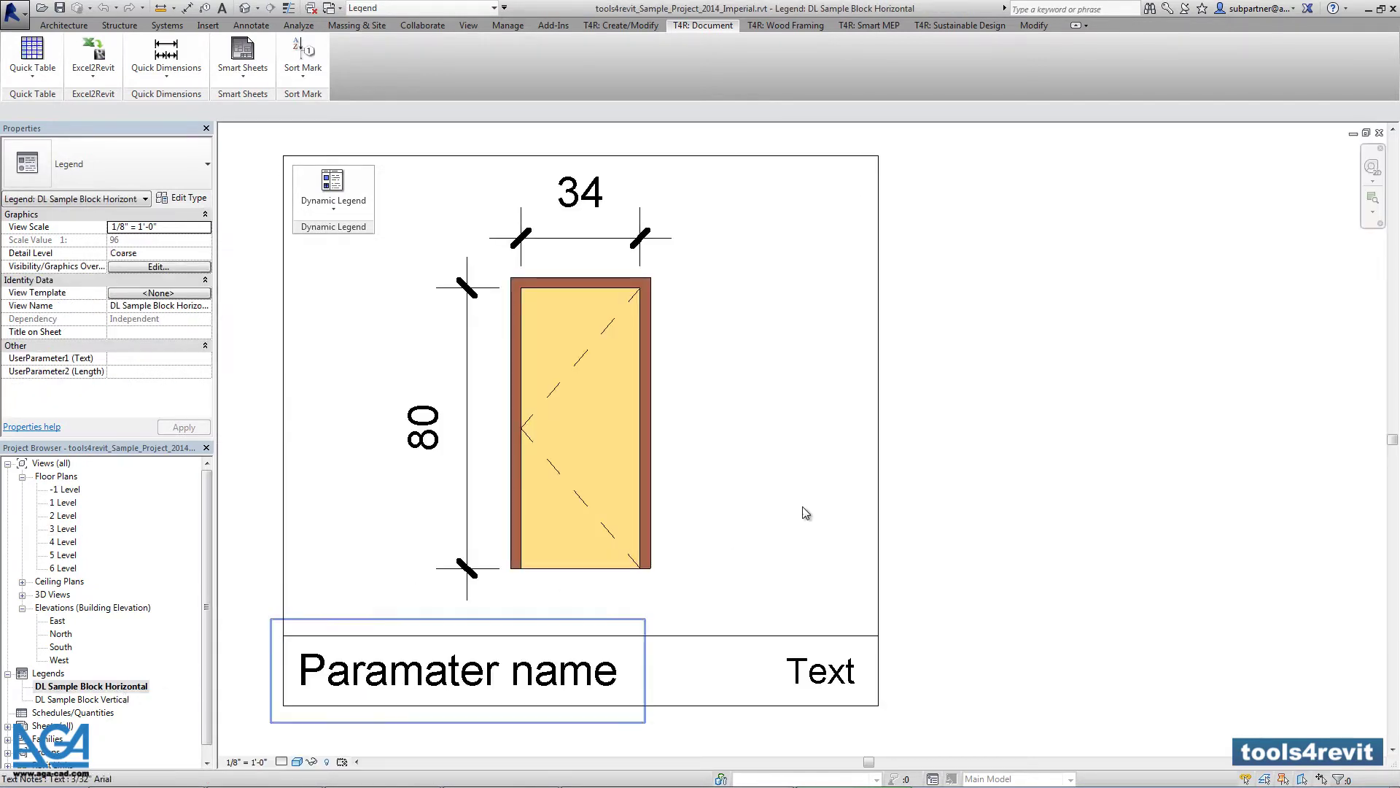
scroll(723, 447, "down", 2)
middle_click_drag(759, 513, 775, 488)
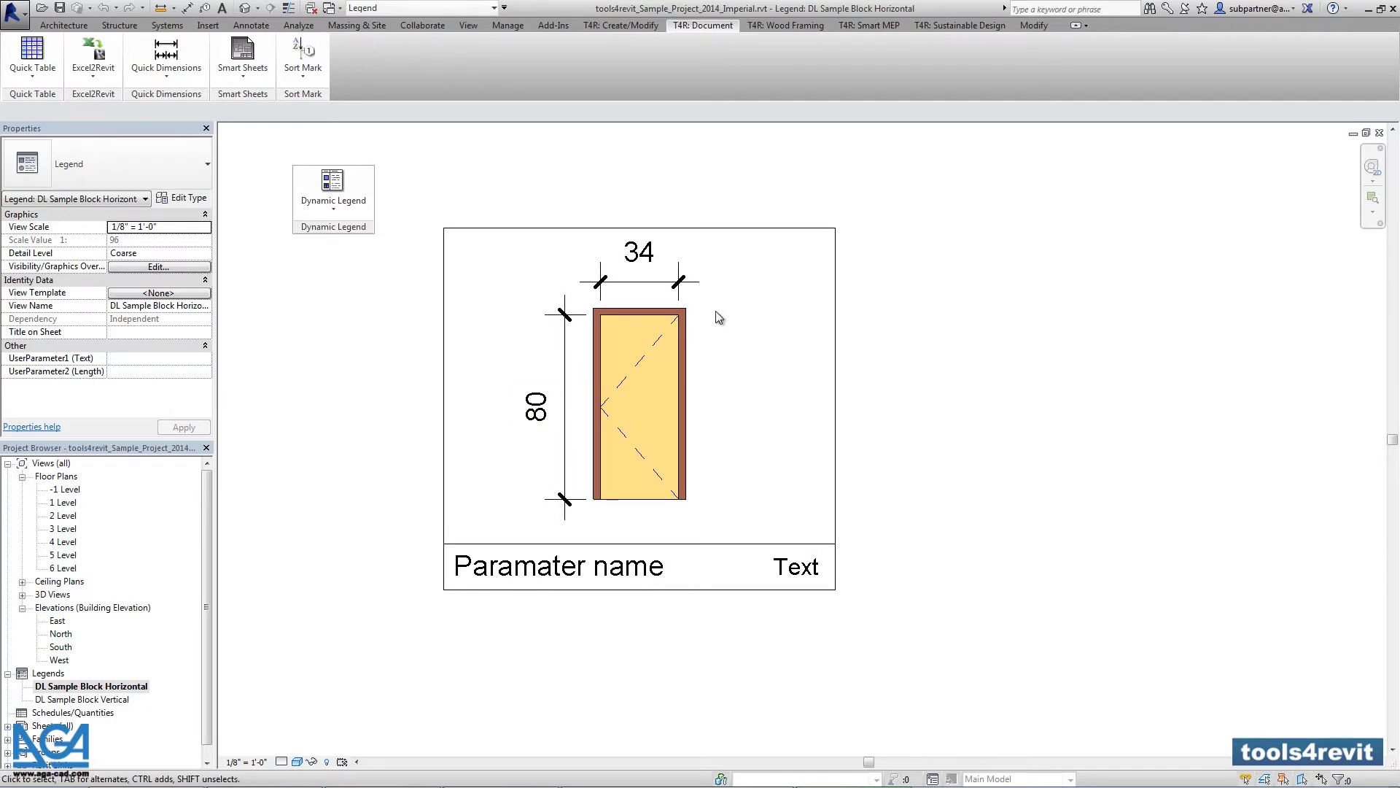
- Duplicate the DL Sample Block Horizontal legend with detailing
right_click(113, 692)
mouse_move(232, 499)
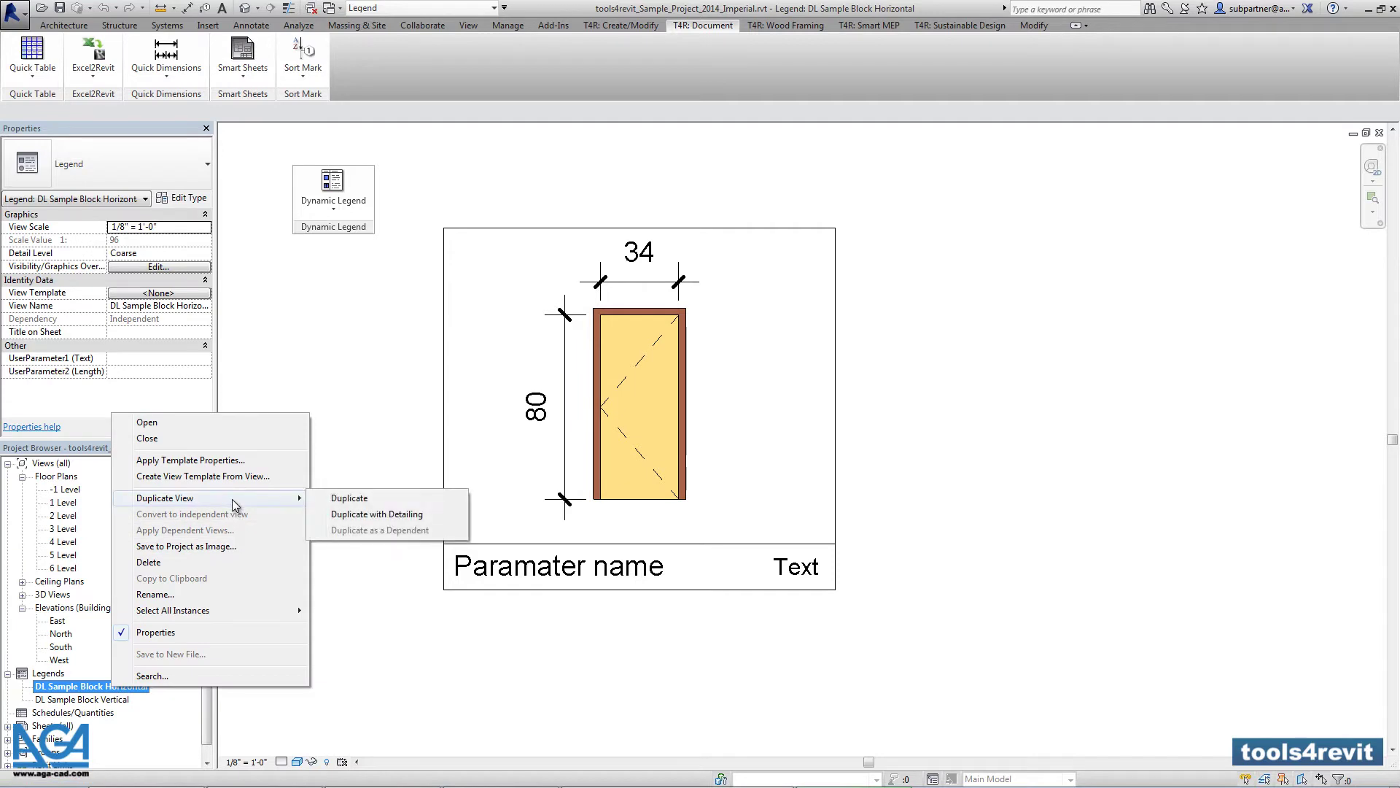
left_click(360, 515)
- Rename the copy to 'DL Sample Block with Images Horizontal', removing the 'Copy of' prefix
right_click(117, 688)
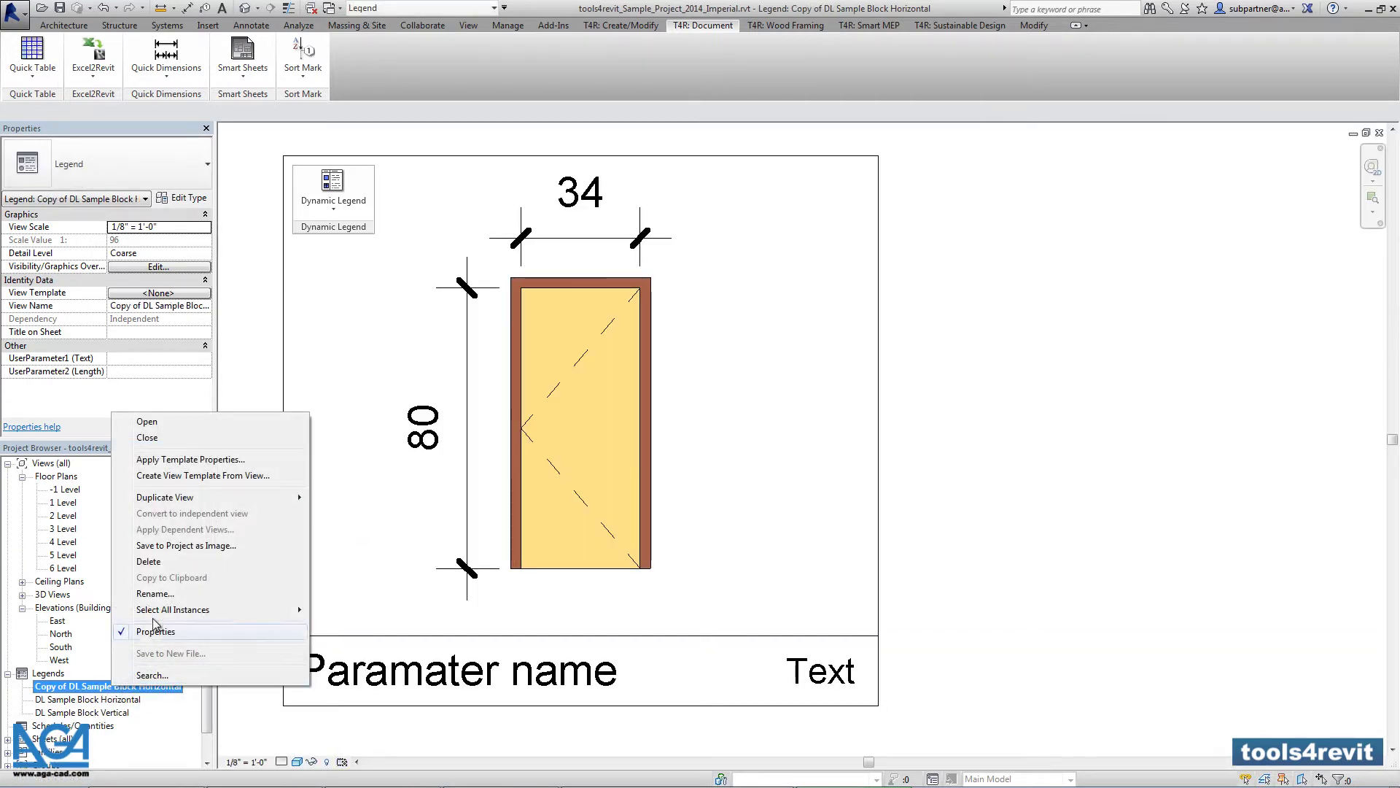
left_click(154, 593)
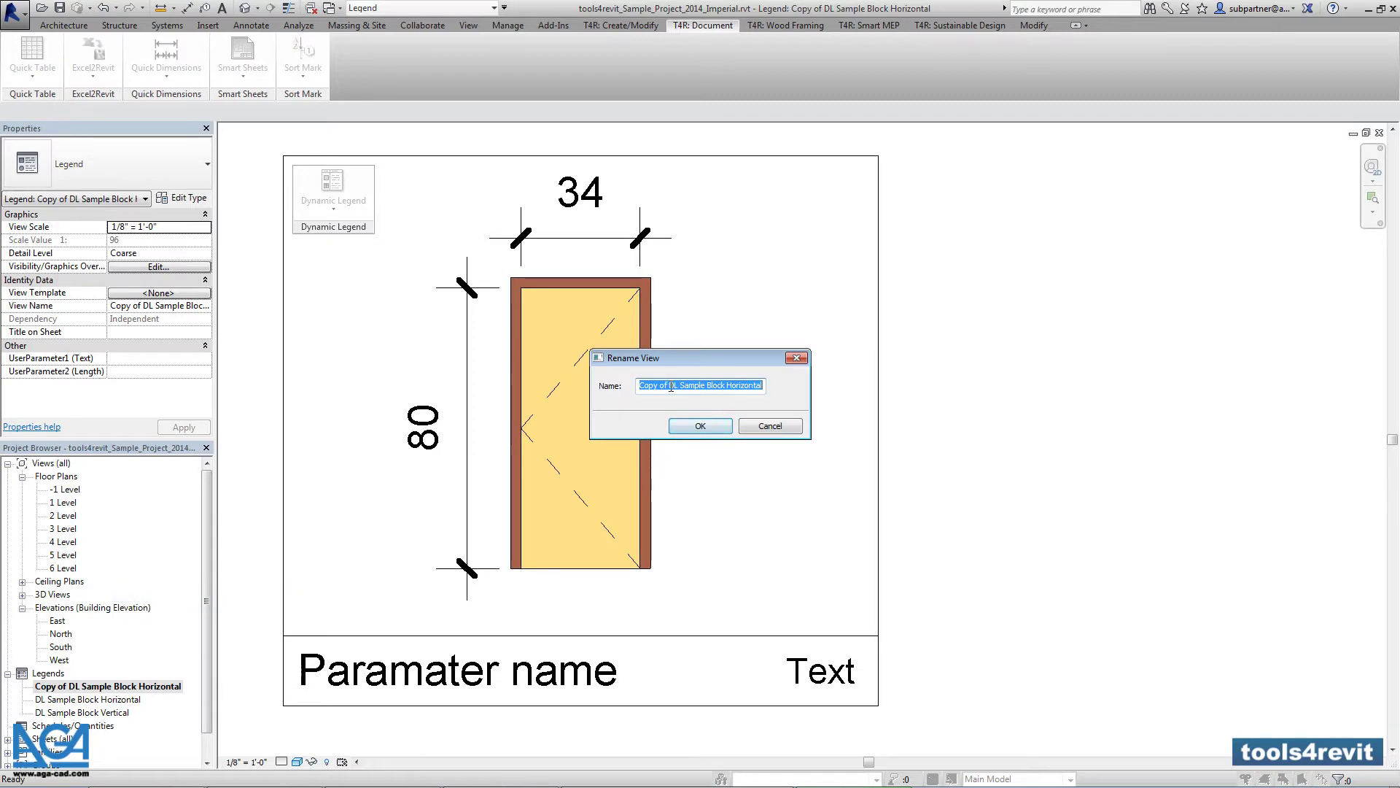
left_click_drag(671, 387, 591, 393)
key("Delete")
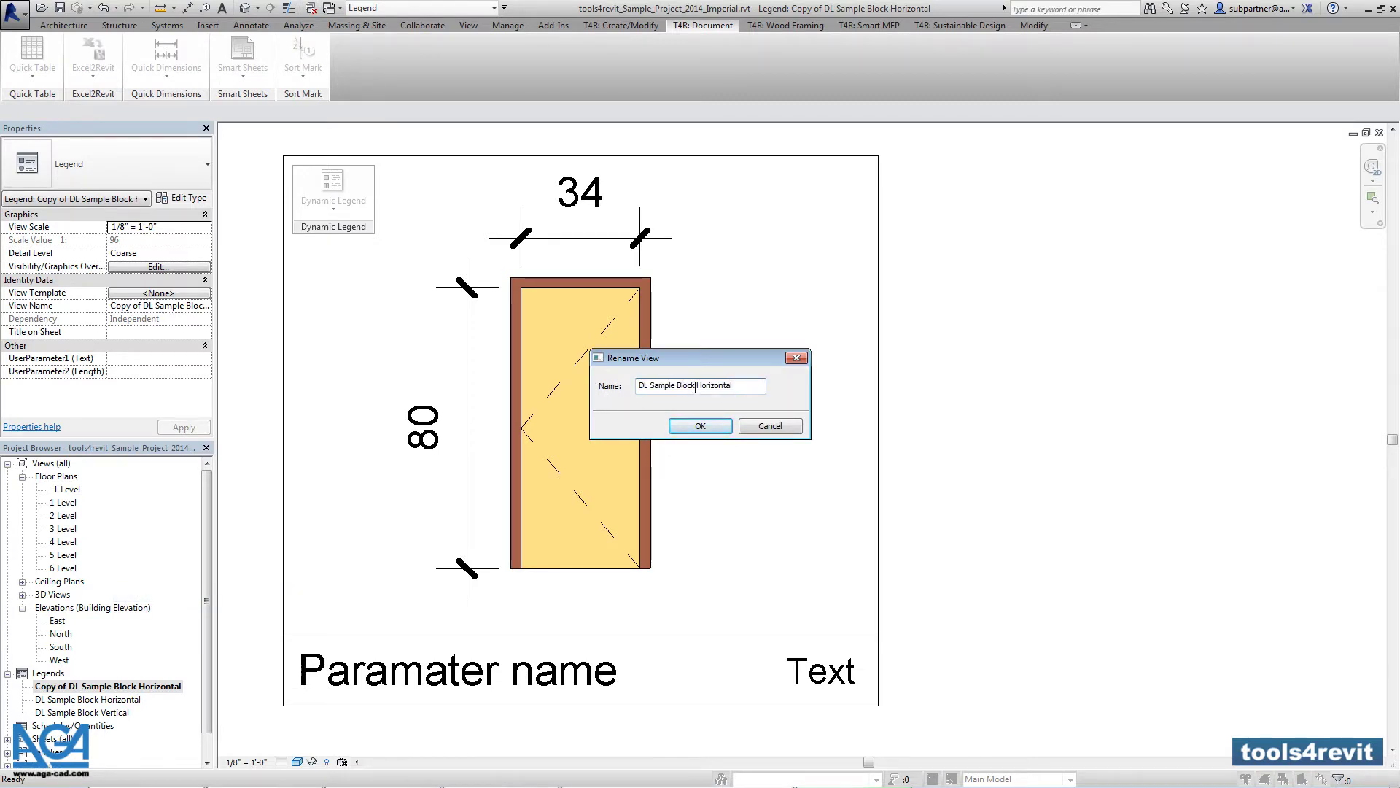
type("with Images")
left_click(718, 425)
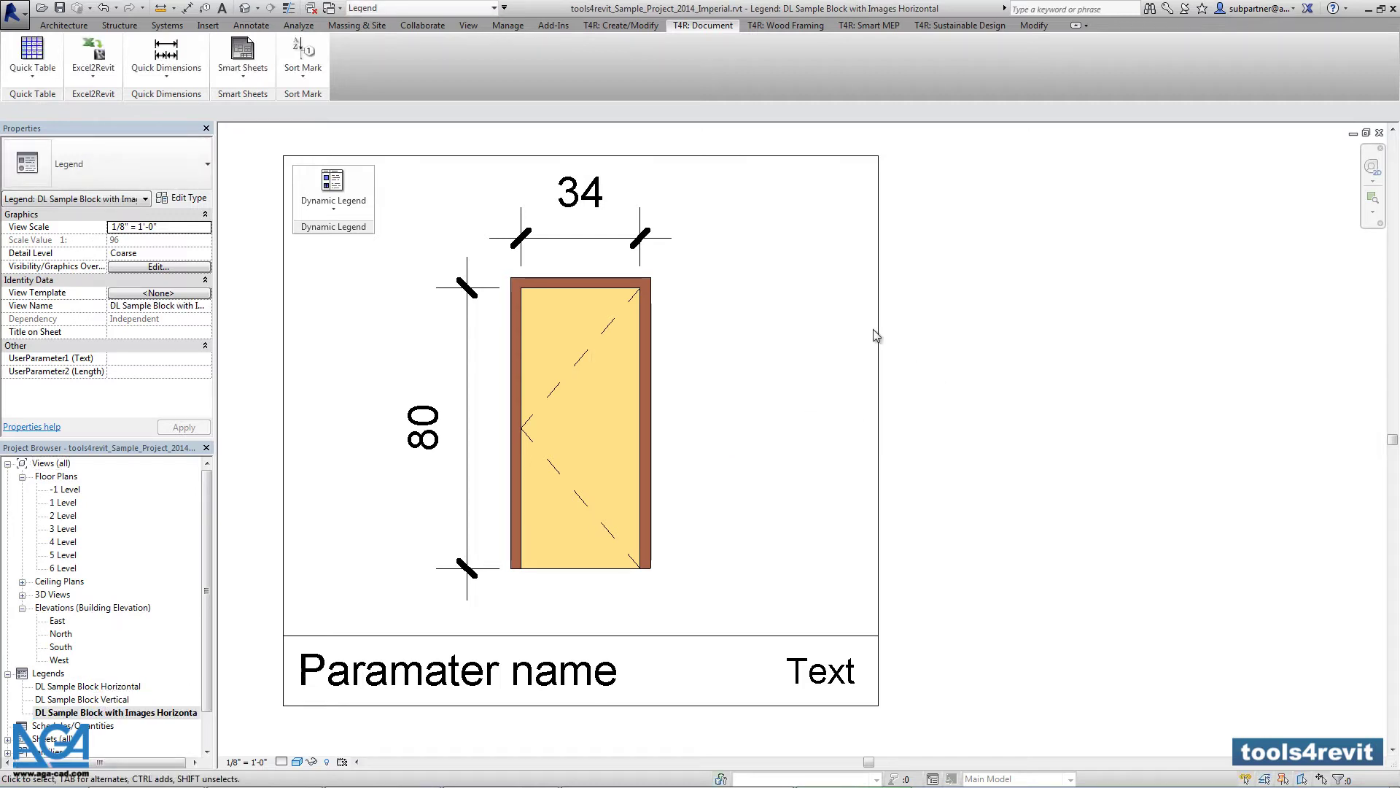
- Delete the door drawing and its two dimensions from the legend block
scroll(833, 301, "down", 1)
middle_click_drag(825, 449, 844, 435)
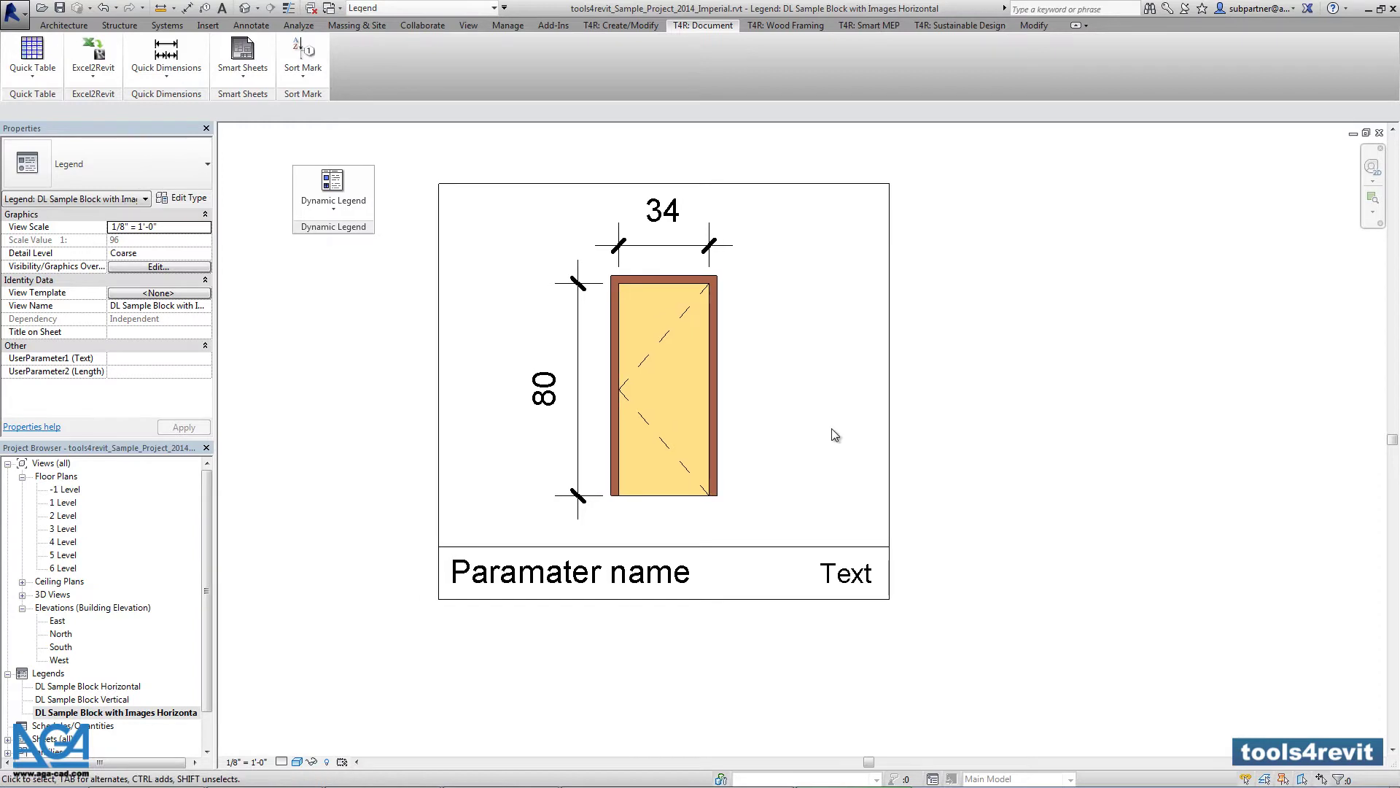
left_click_drag(921, 654, 428, 168)
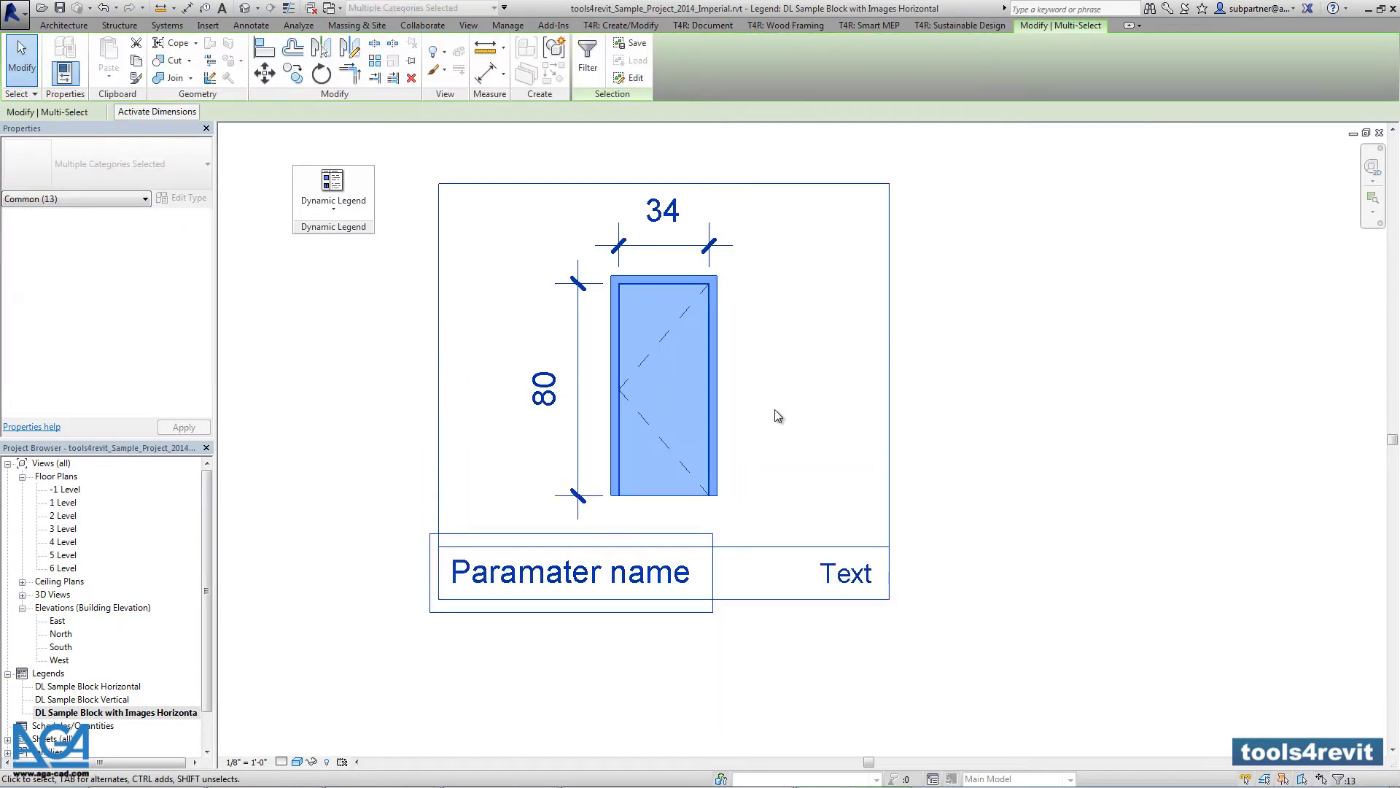
left_click(798, 361)
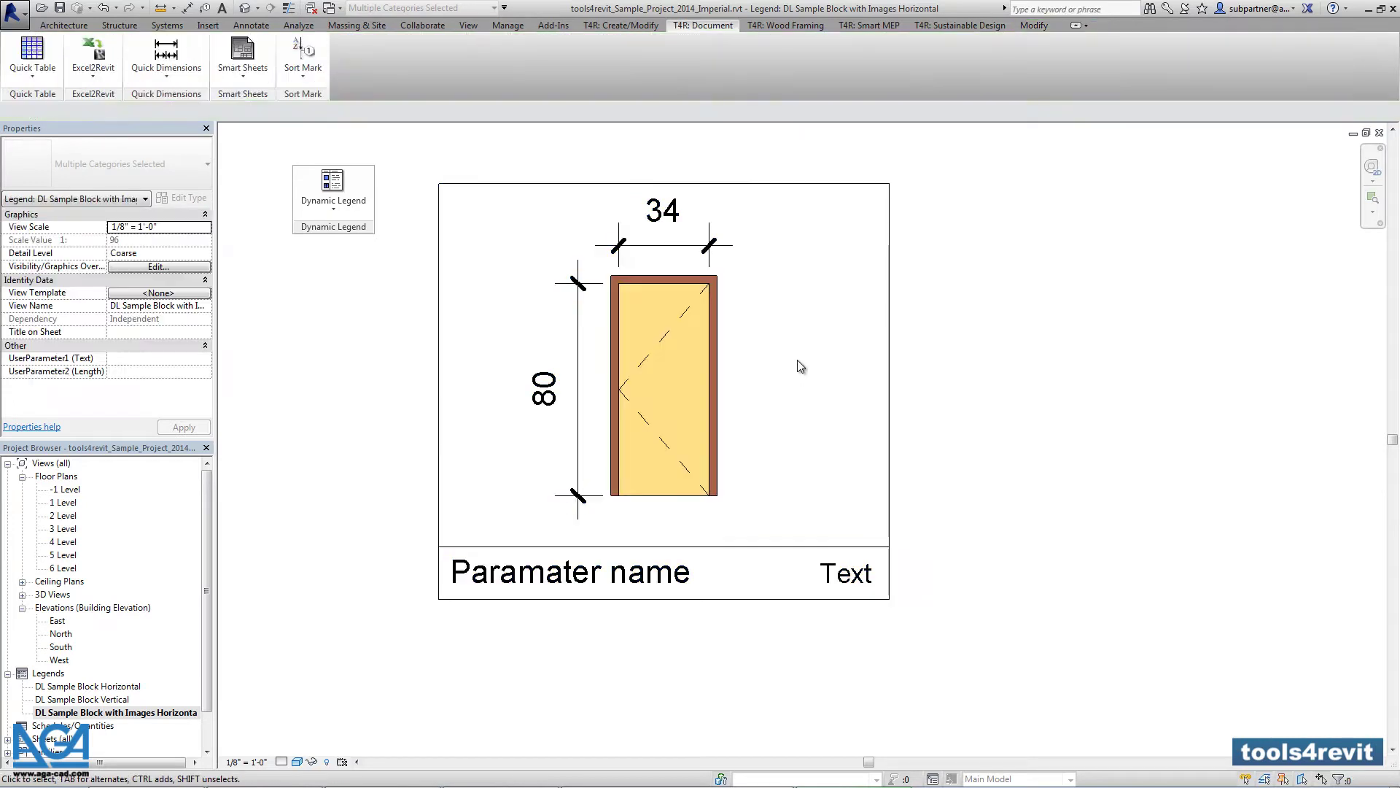
left_click_drag(763, 531, 567, 217)
key("Delete")
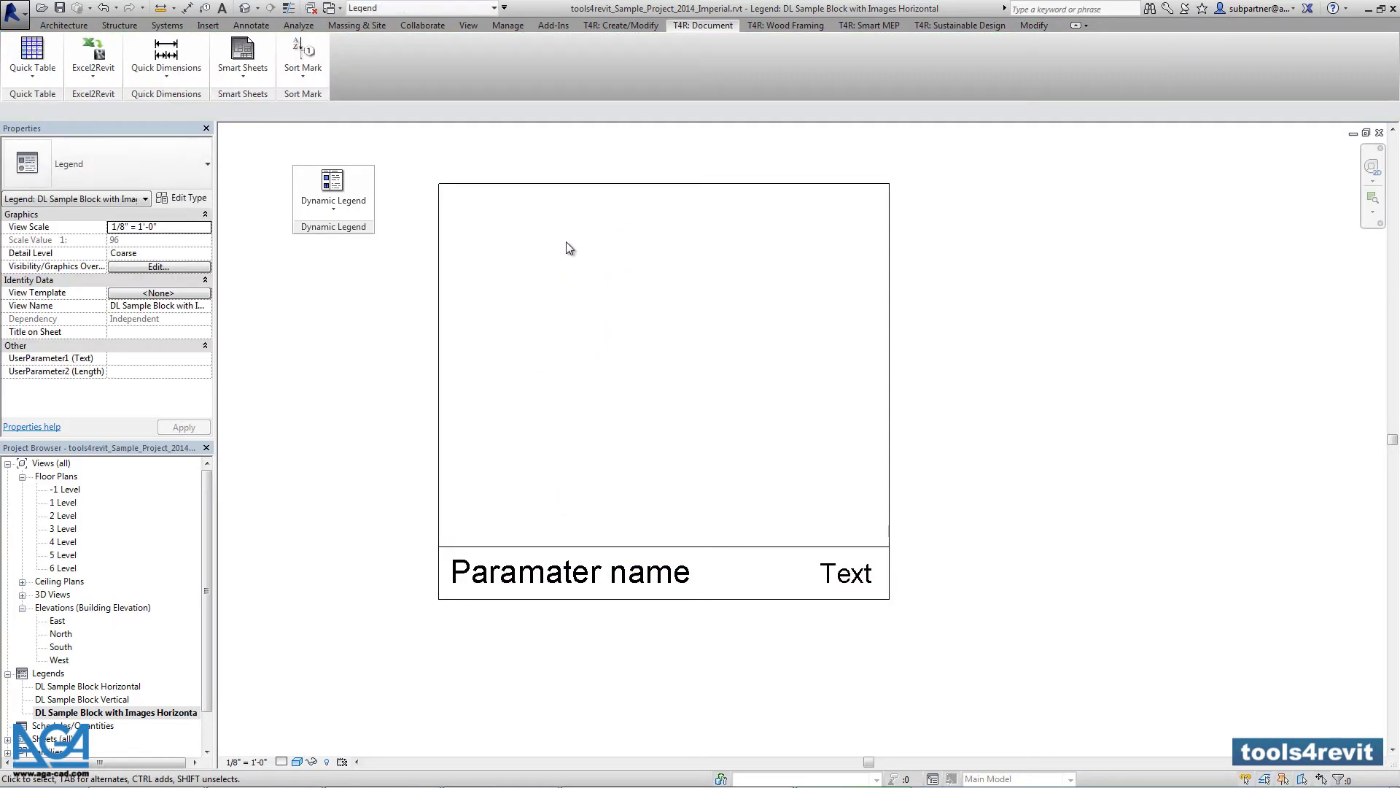
- Insert Images\Simple.jpg and shrink it to about 44 by 114 above the parameter row
left_click(206, 25)
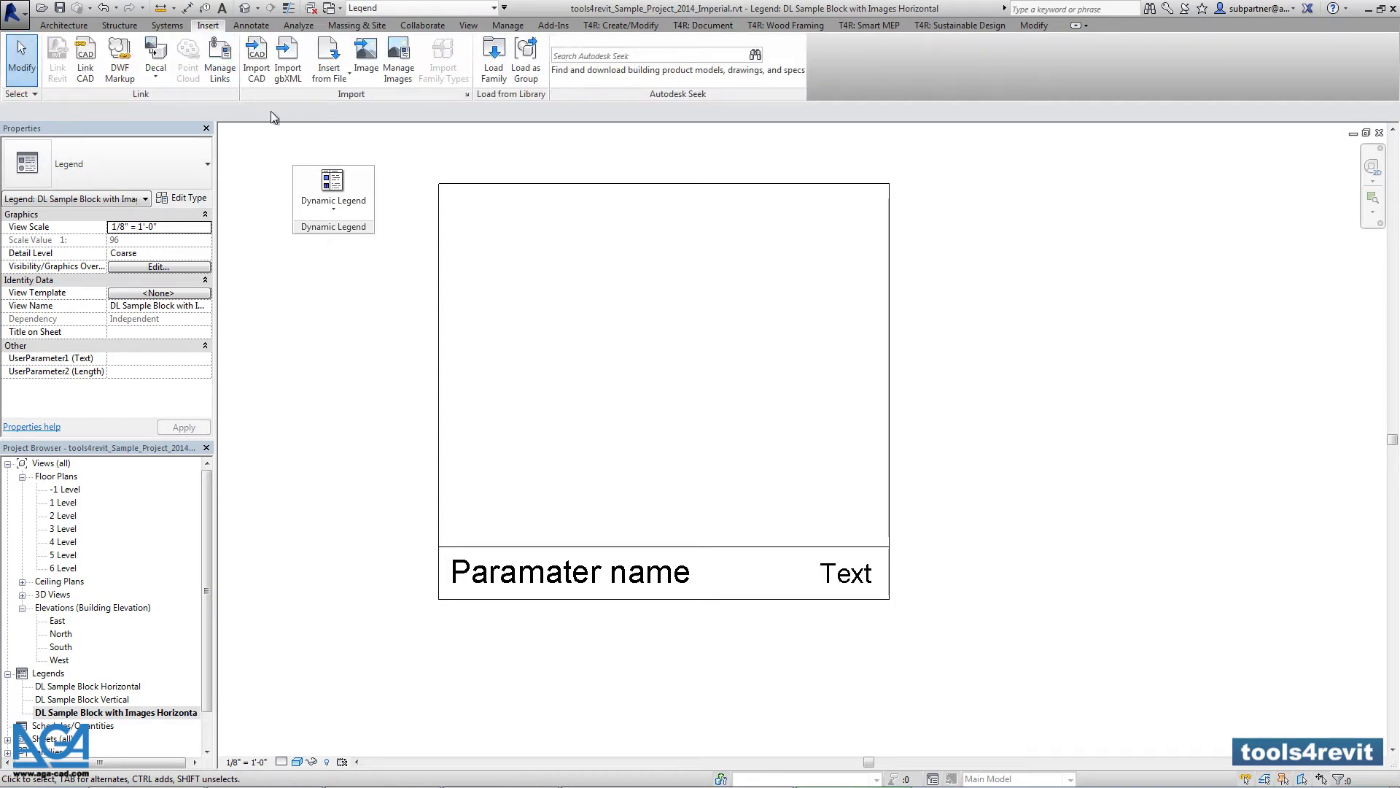
left_click(368, 68)
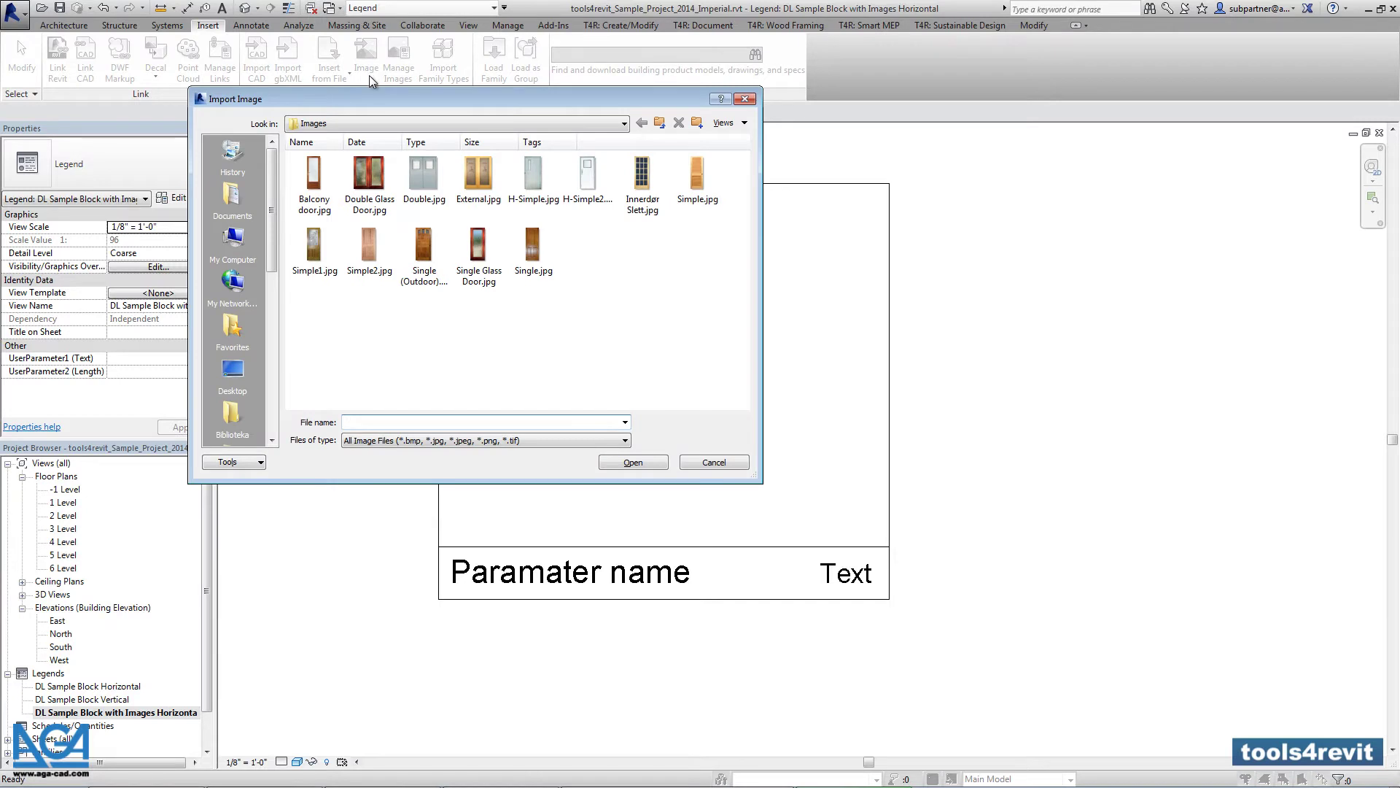
left_click(419, 121)
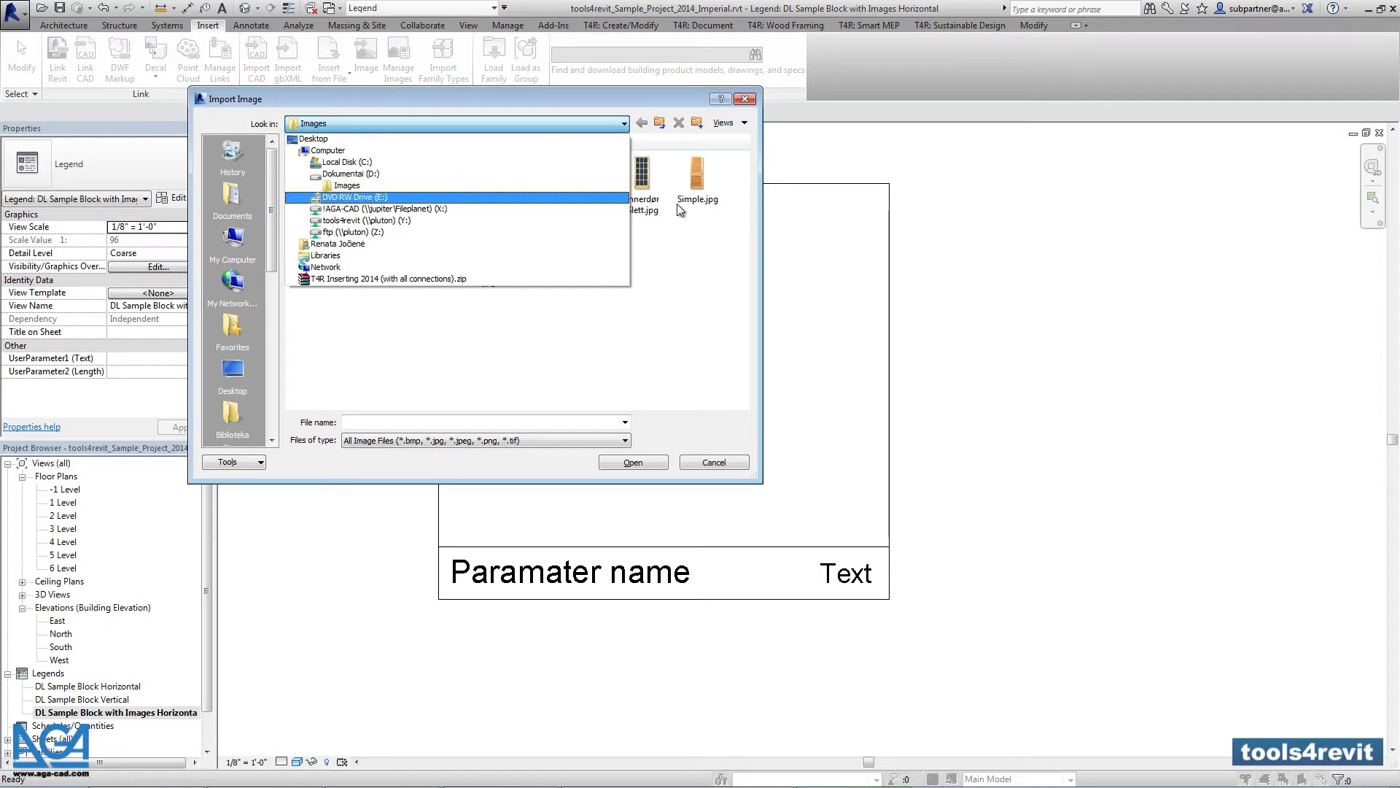
left_click(381, 187)
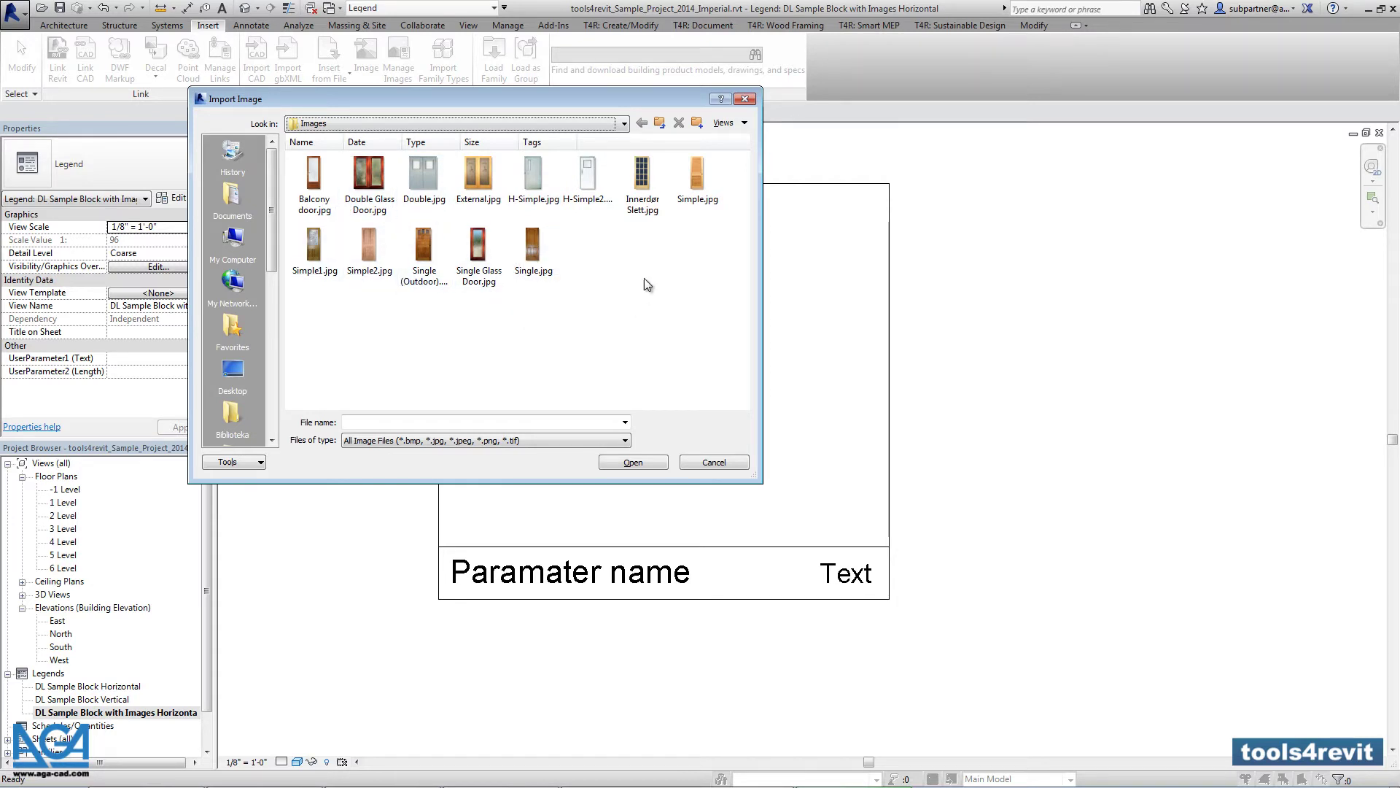
left_click(697, 178)
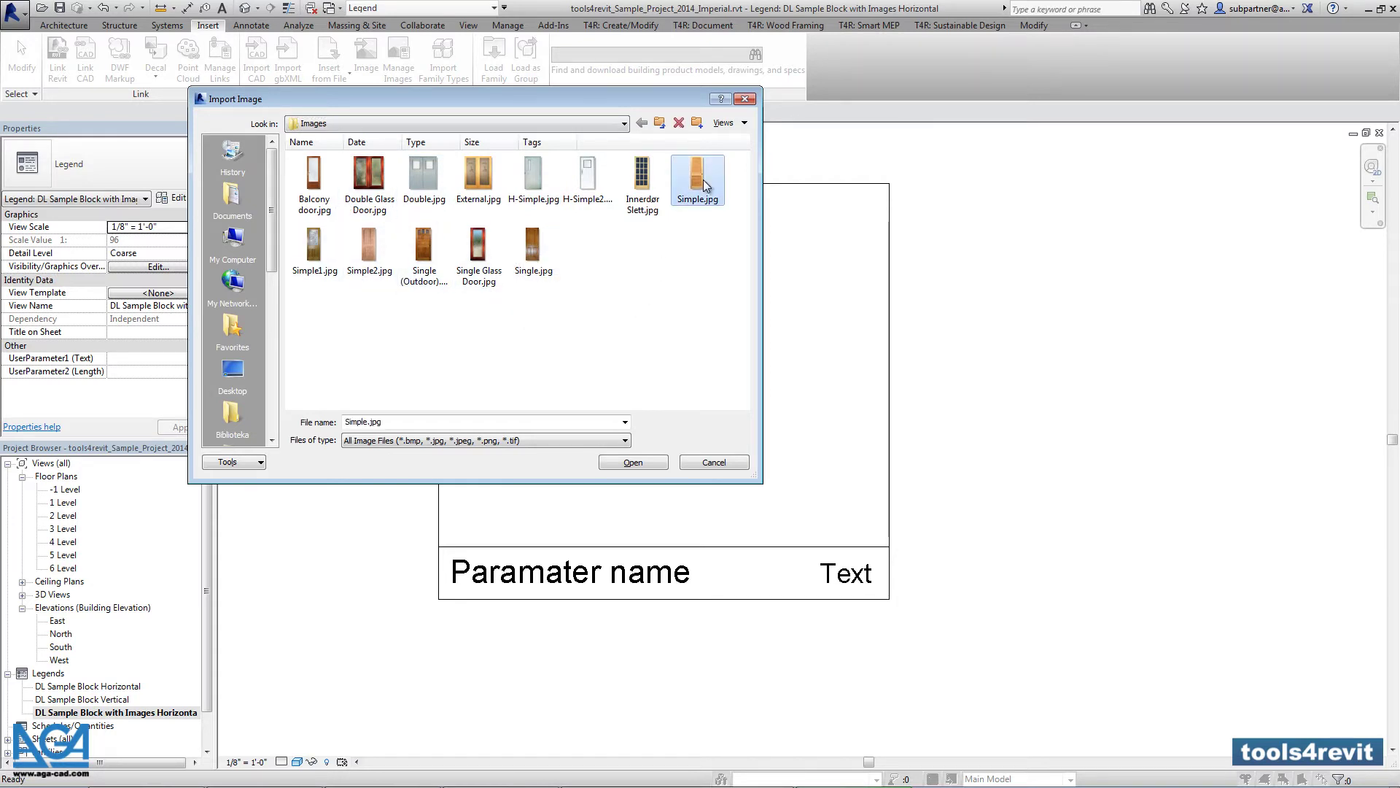
left_click(654, 461)
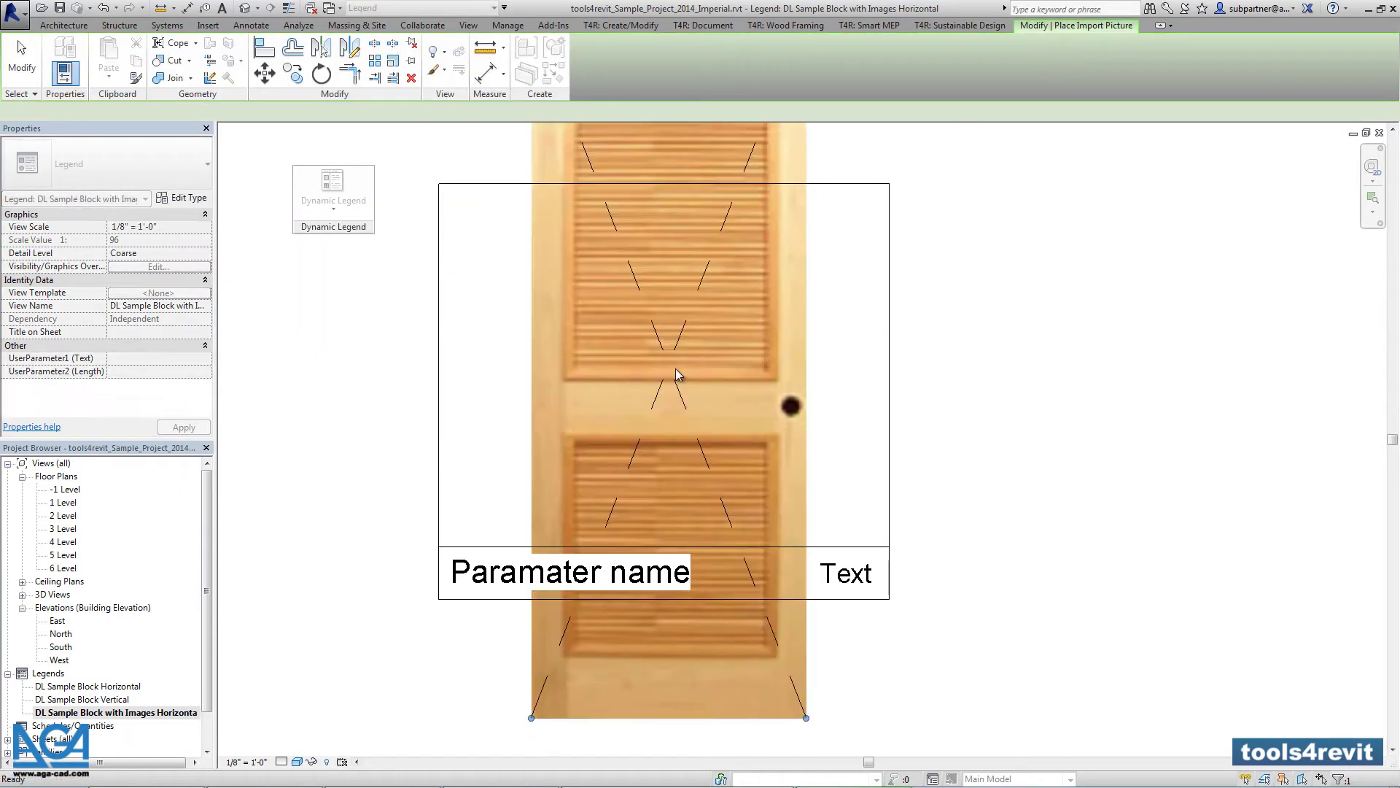
left_click(675, 369)
scroll(646, 330, "down", 2)
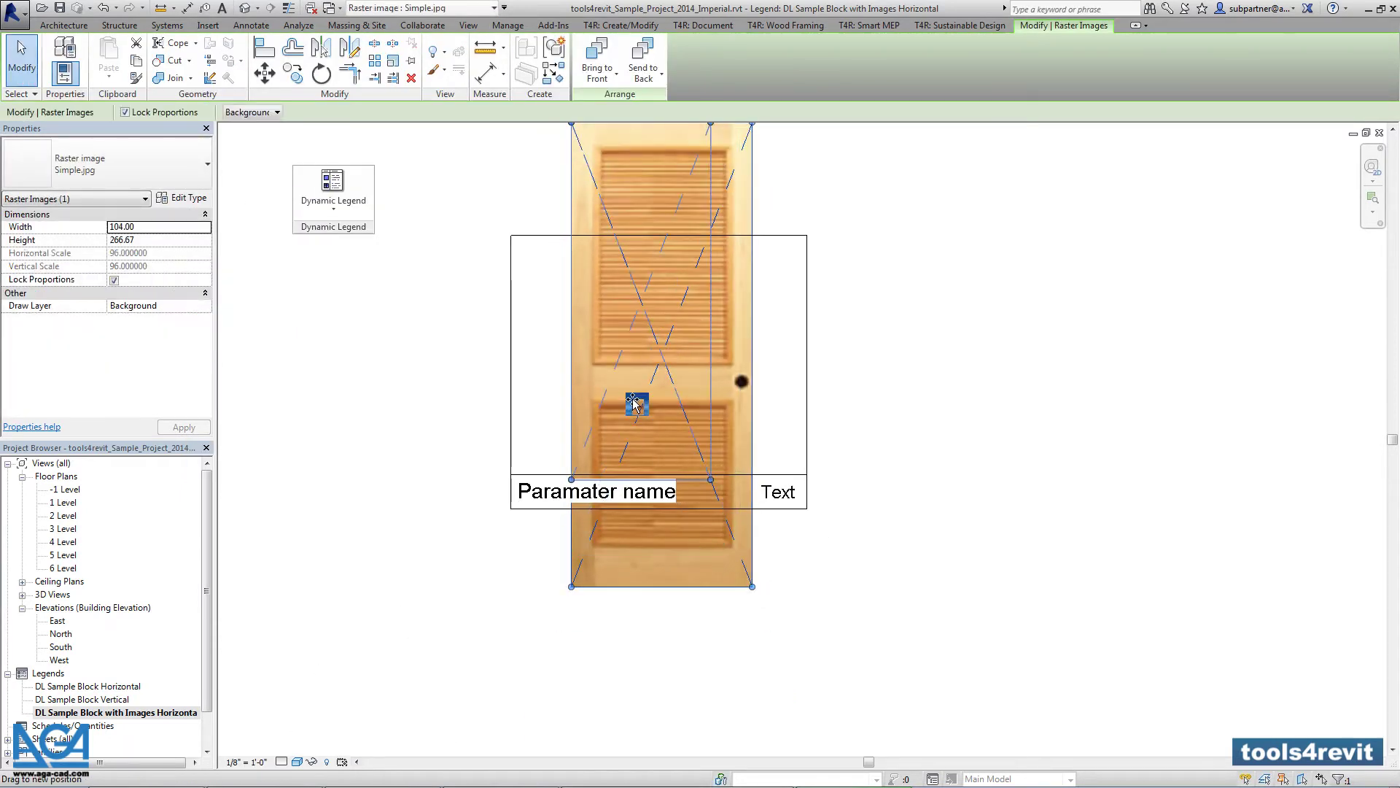
left_click_drag(625, 389, 693, 357)
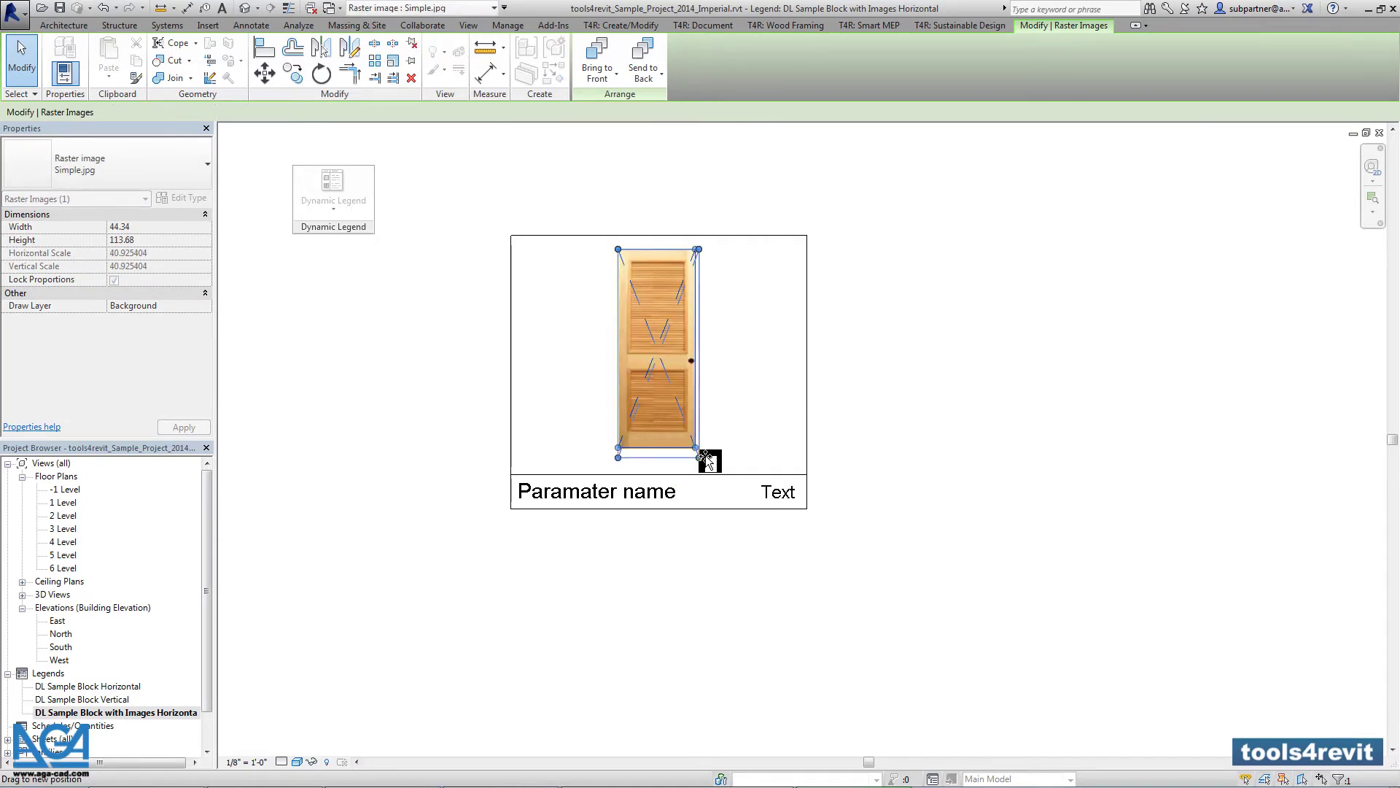
left_click_drag(707, 459, 711, 457)
- Start a dynamic legend from the whole legend block using the Doors category
left_click(760, 440)
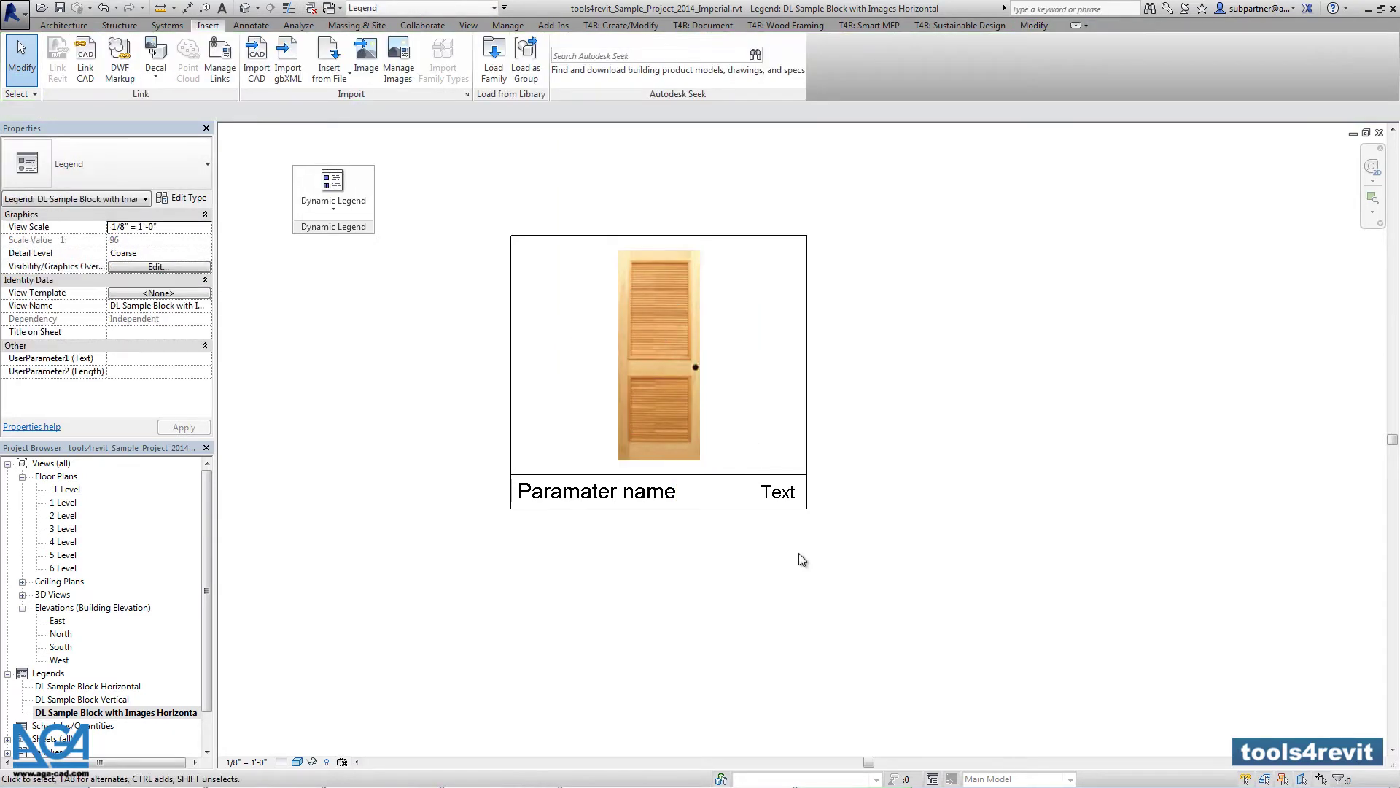
left_click(115, 716)
left_click_drag(885, 576, 485, 212)
left_click(348, 205)
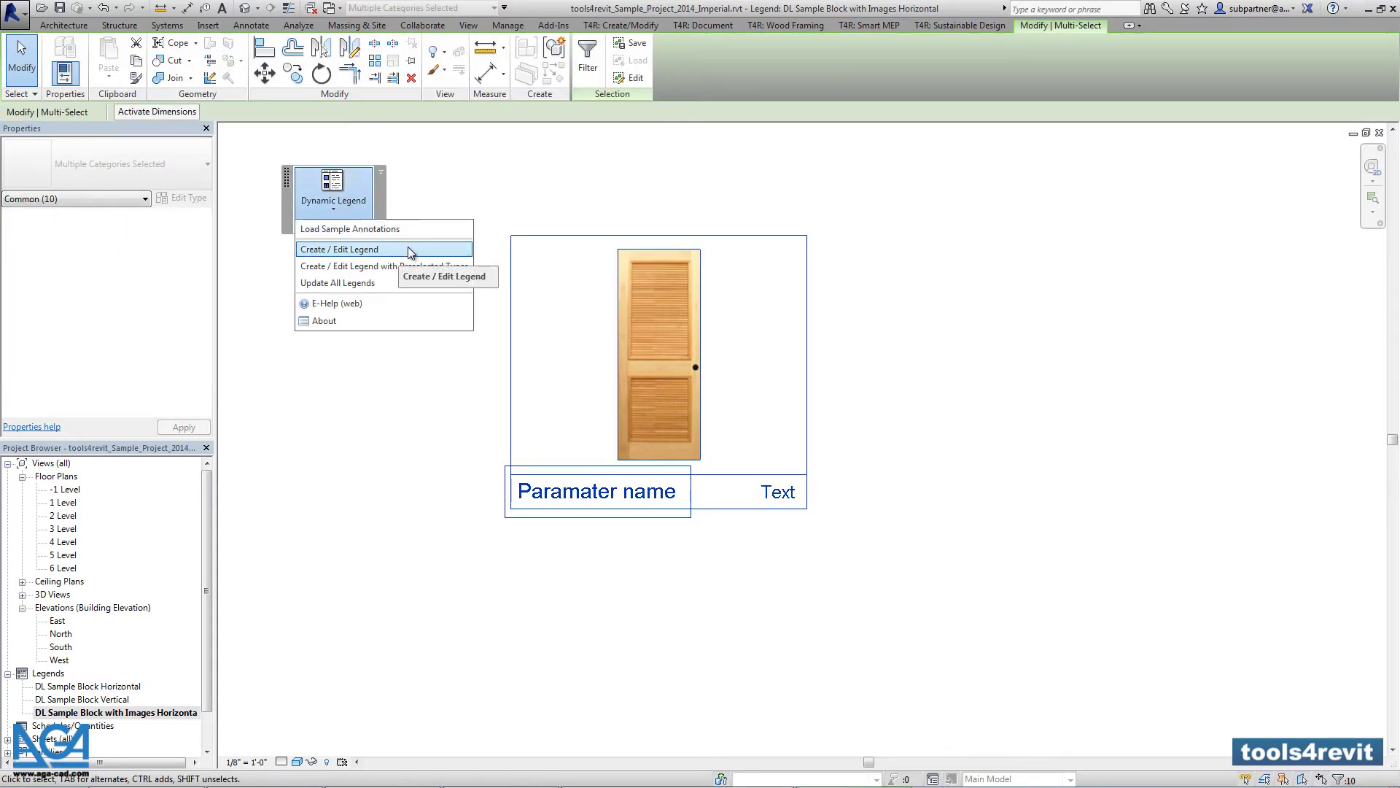
left_click(408, 249)
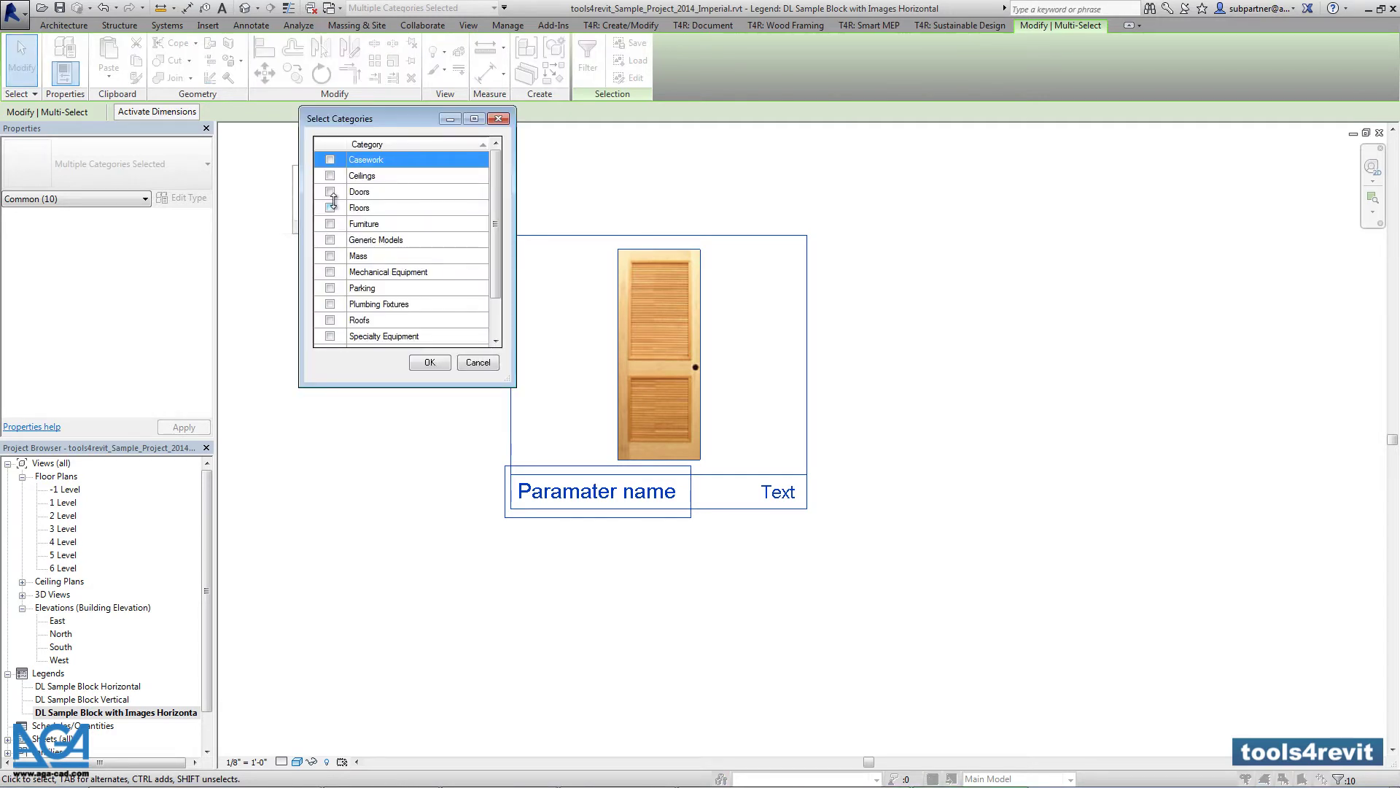
left_click(330, 192)
scroll(499, 219, "down", 1)
scroll(500, 201, "up", 1)
left_click(440, 365)
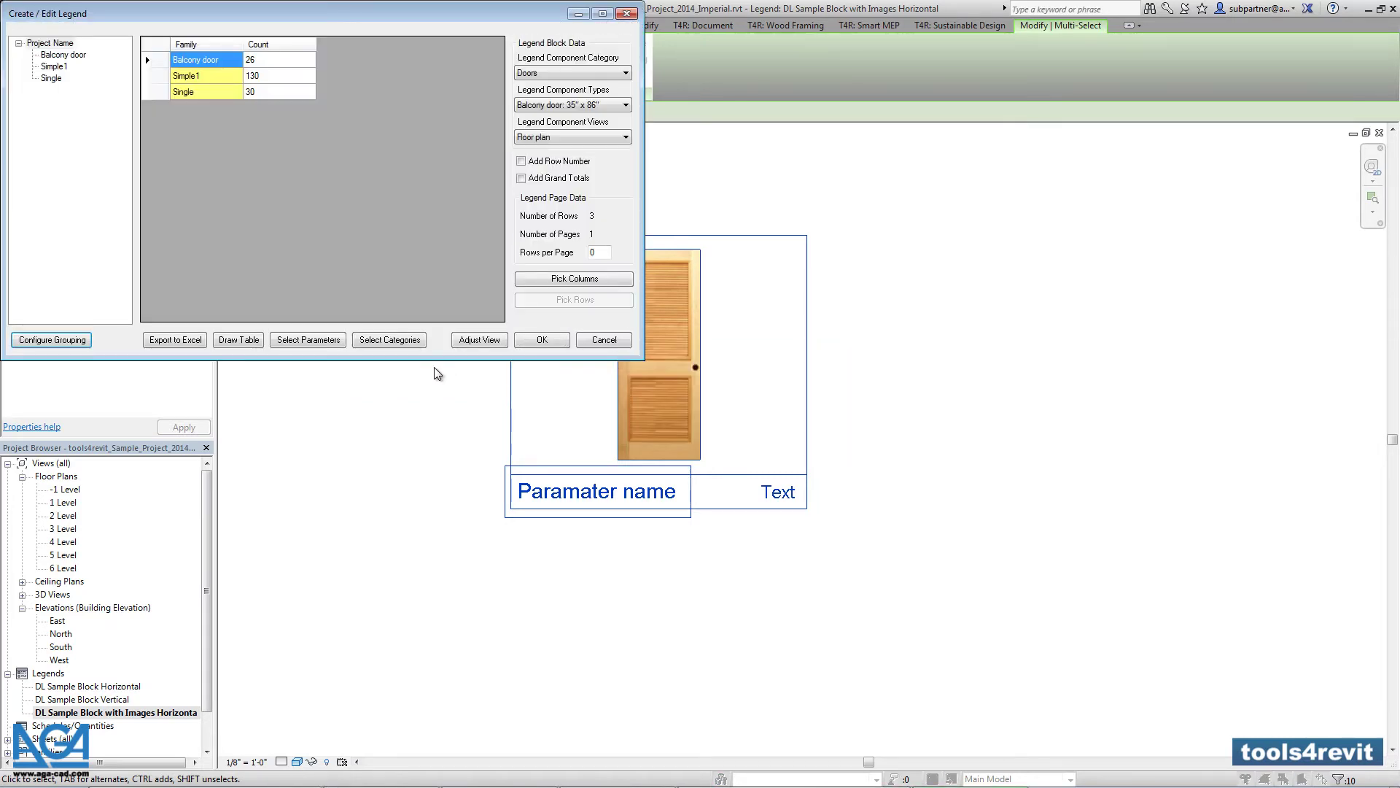
- Add Door Material, Height and Width to the legend's chosen parameters
left_click(328, 341)
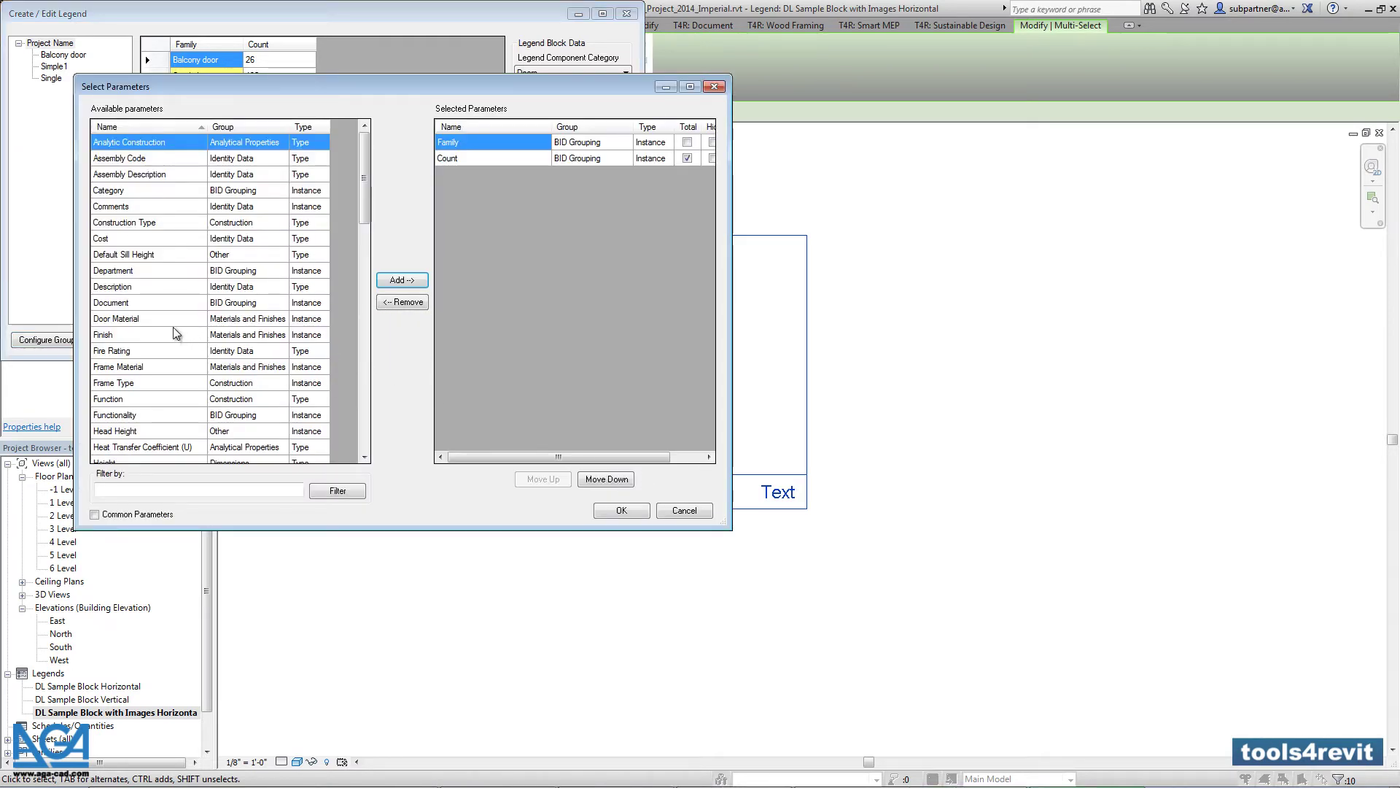
left_click(154, 323)
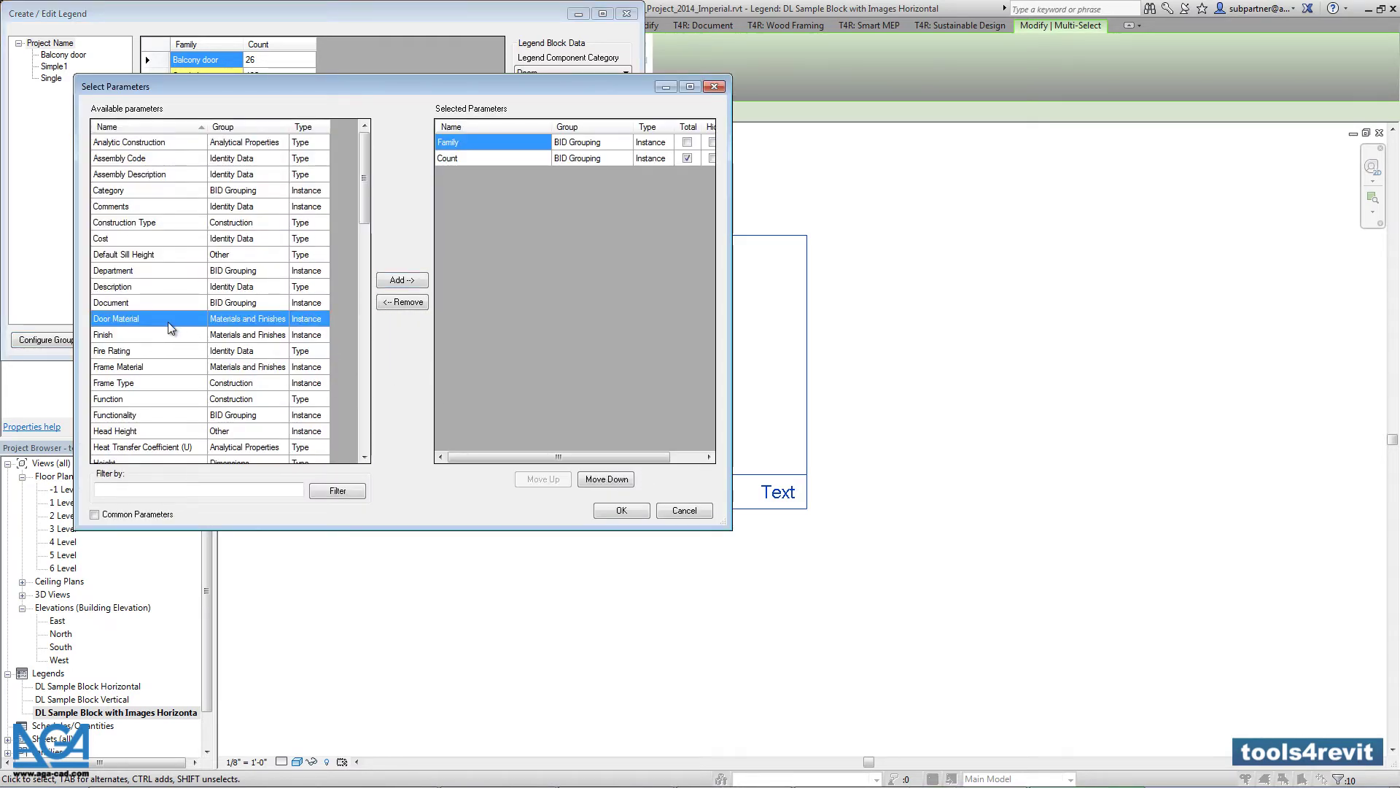
left_click(402, 280)
left_click(185, 351)
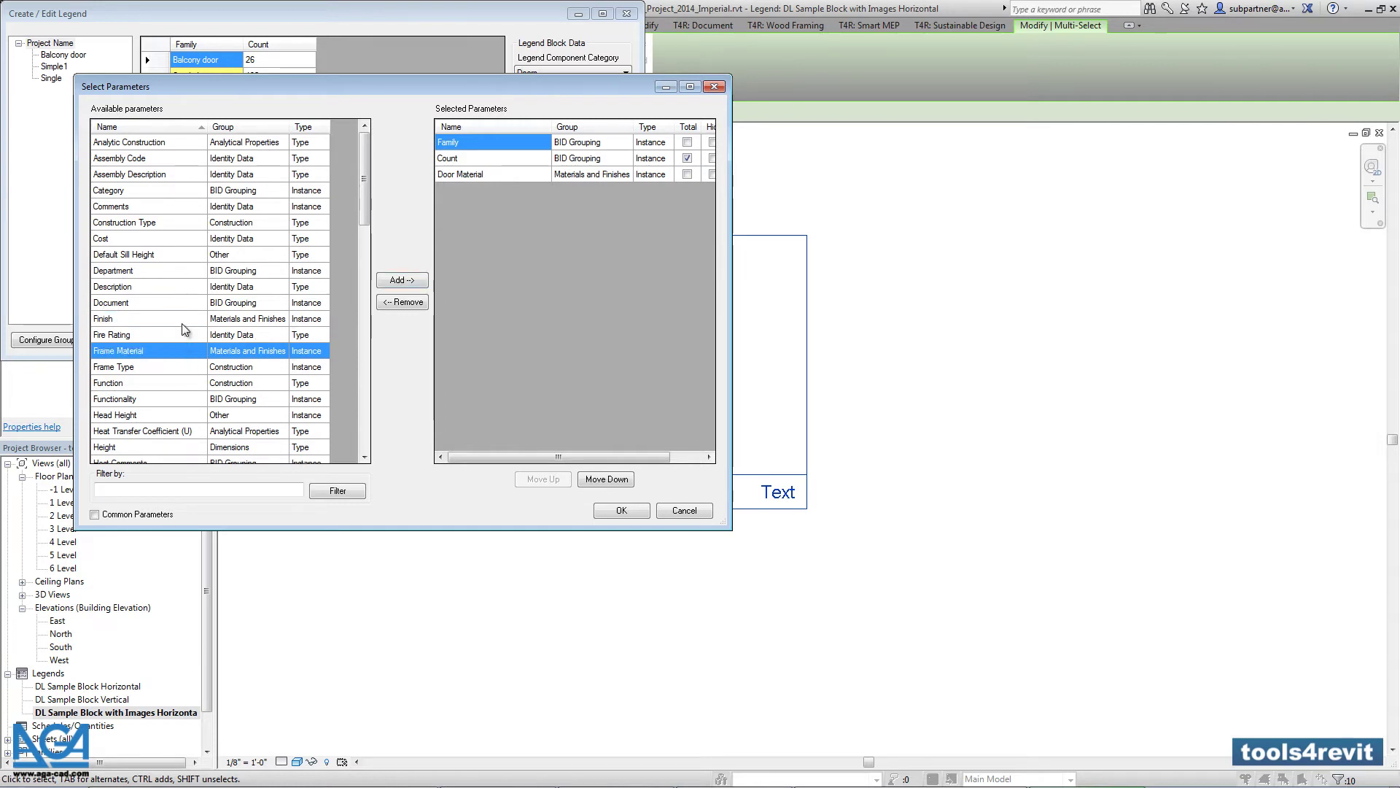
scroll(179, 327, "down", 3)
left_click(144, 304)
left_click(401, 280)
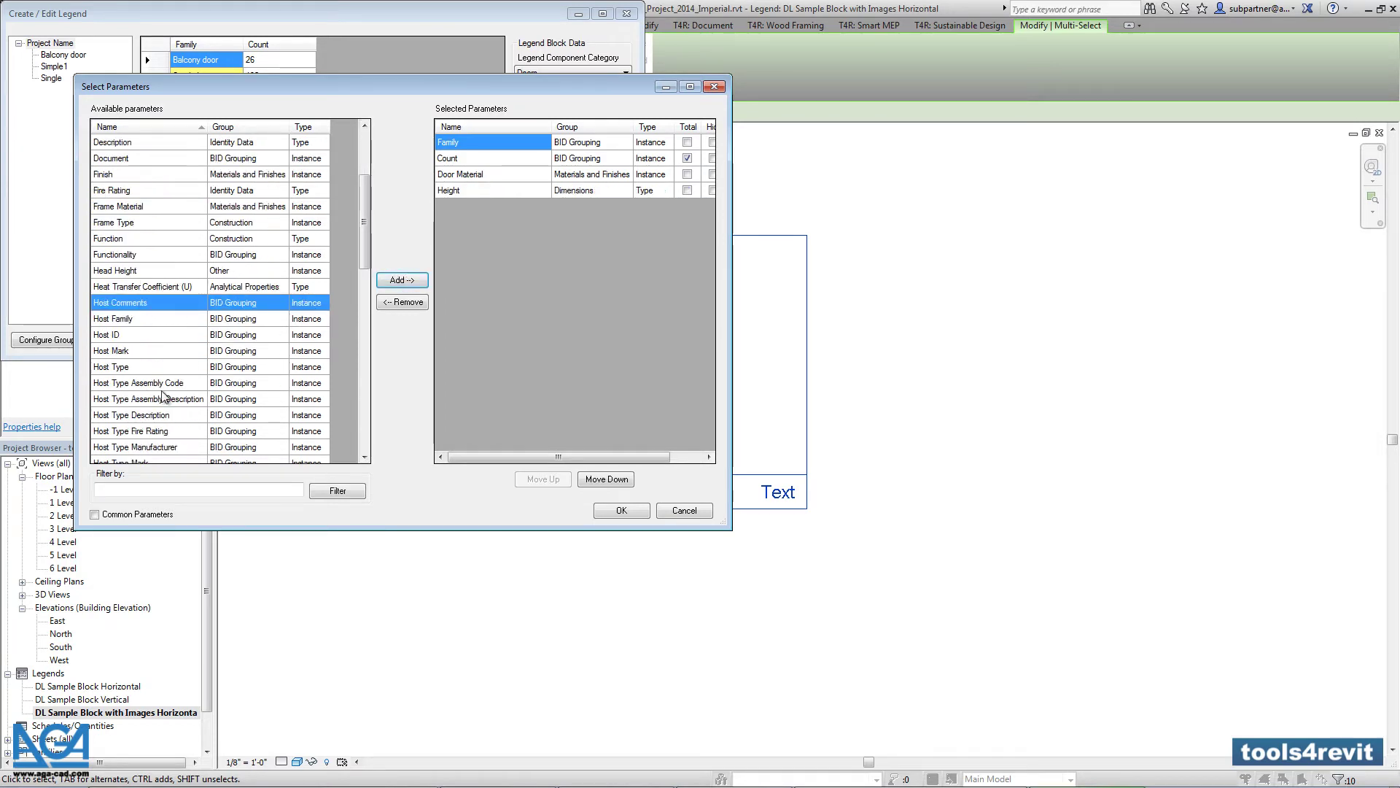
left_click(170, 398)
scroll(184, 399, "down", 6)
scroll(184, 398, "down", 7)
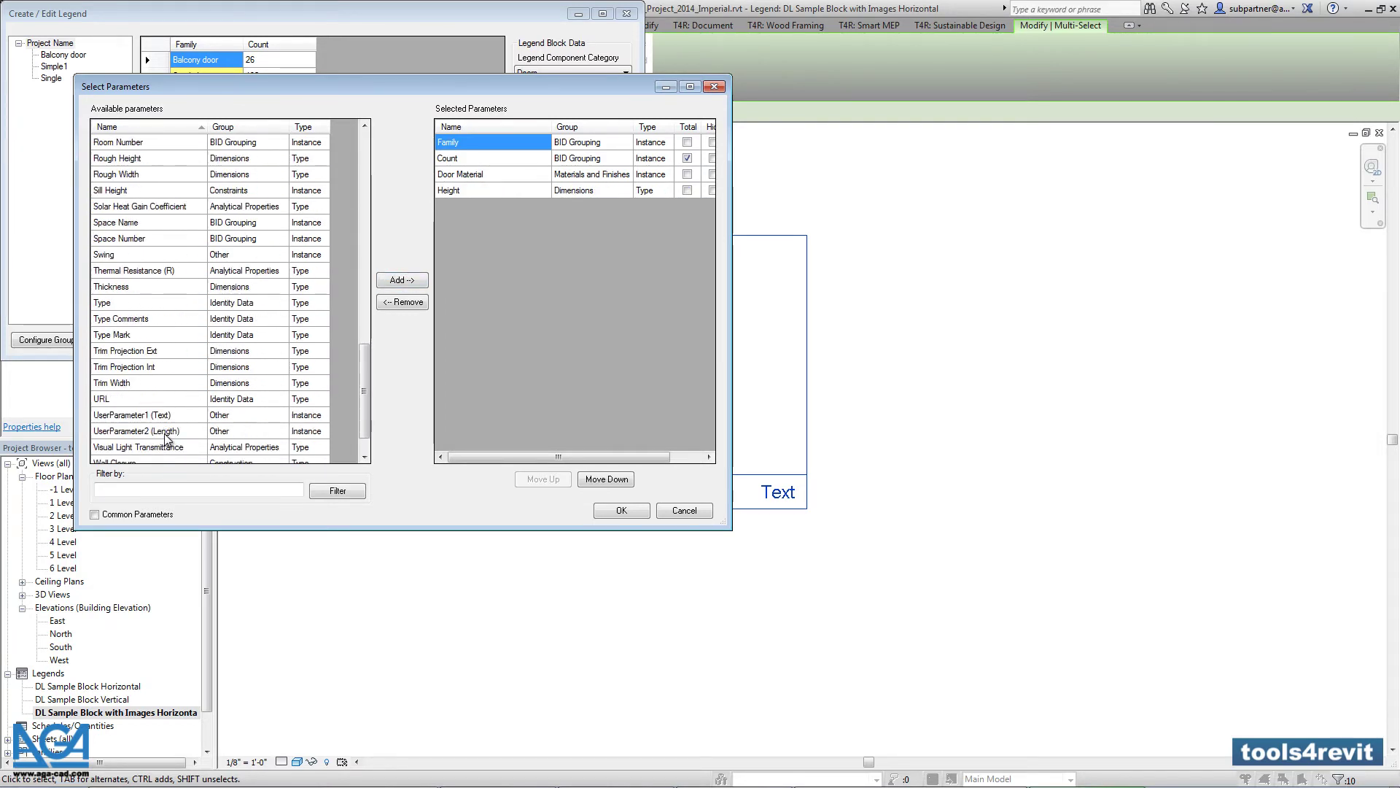
left_click(160, 431)
left_click(402, 280)
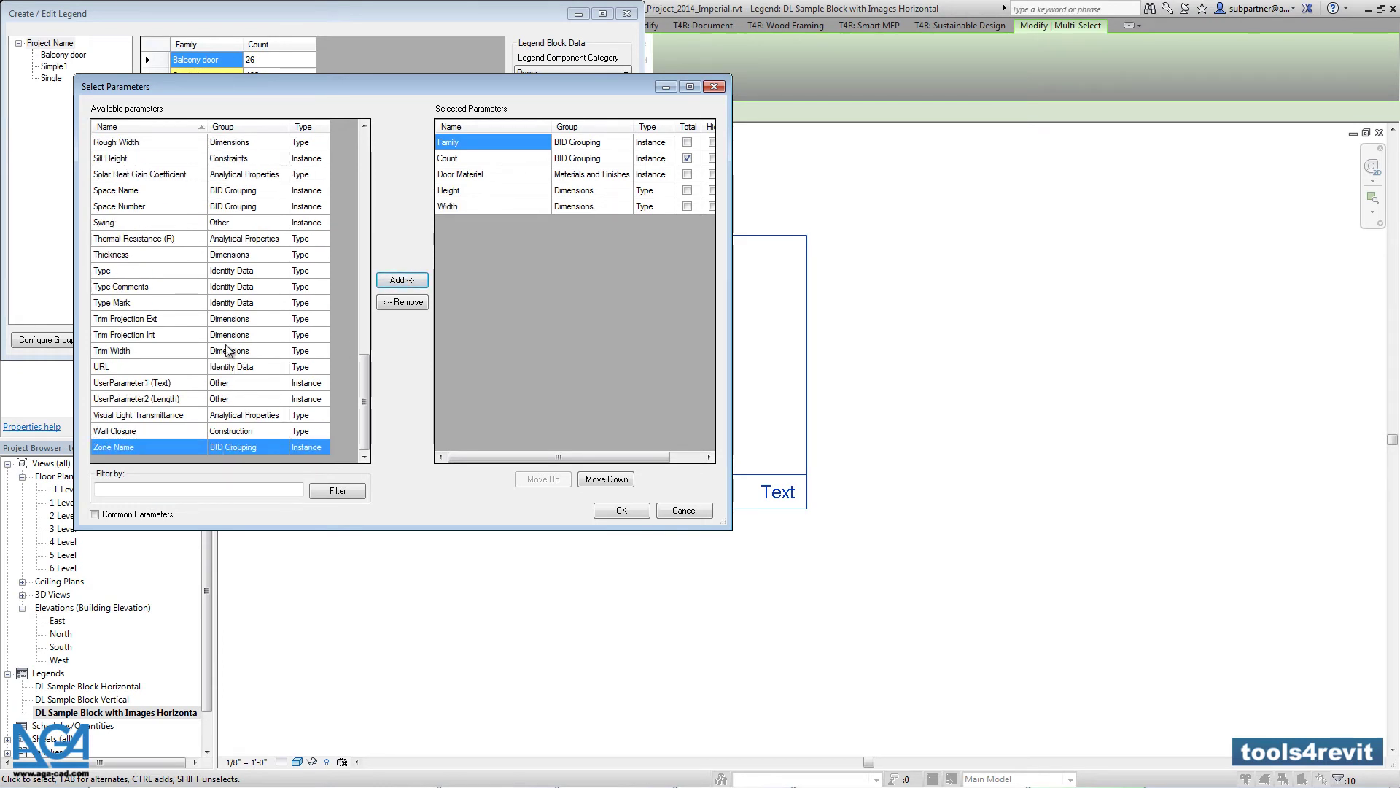
- Move Width up to sit directly below Family
left_click(190, 339)
scroll(200, 341, "up", 3)
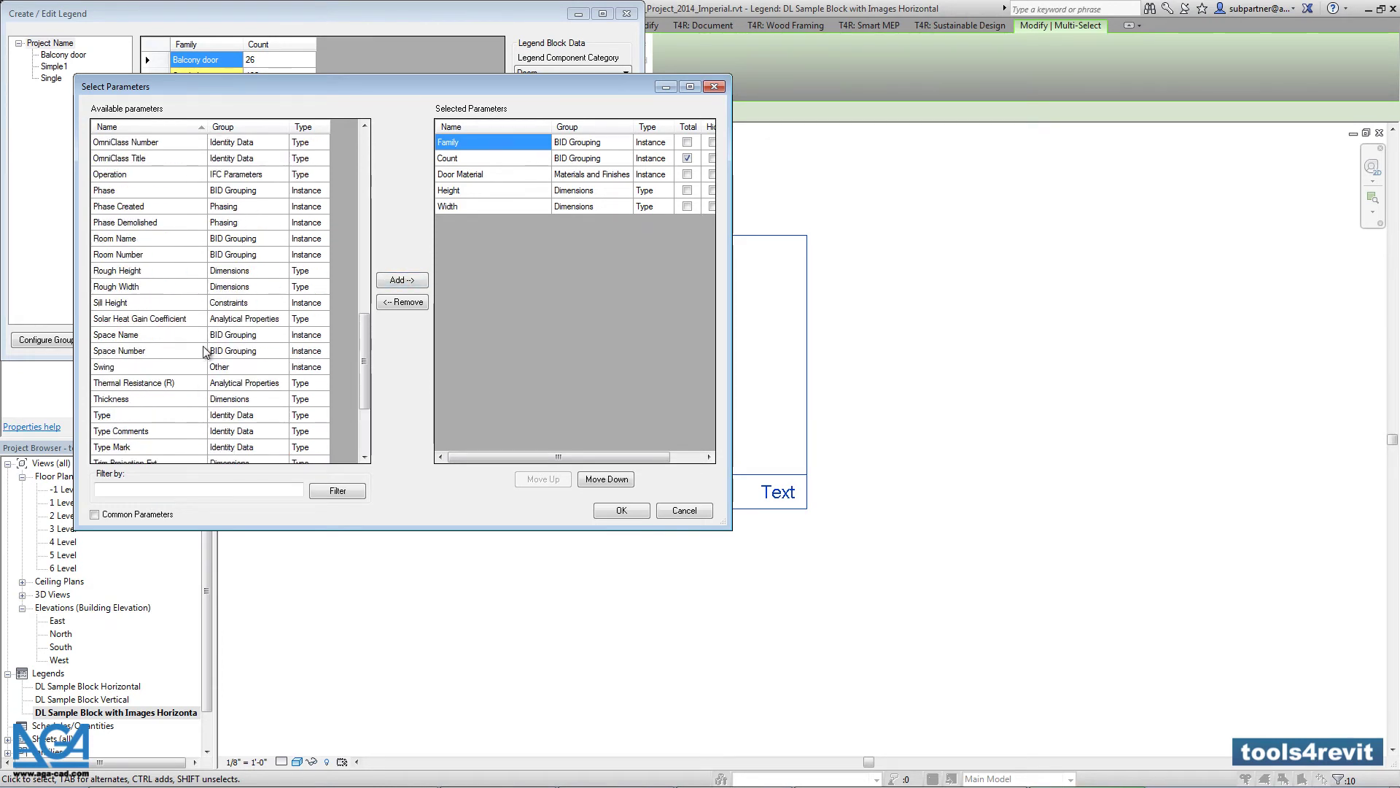
scroll(205, 351, "up", 2)
scroll(203, 348, "up", 3)
left_click(478, 206)
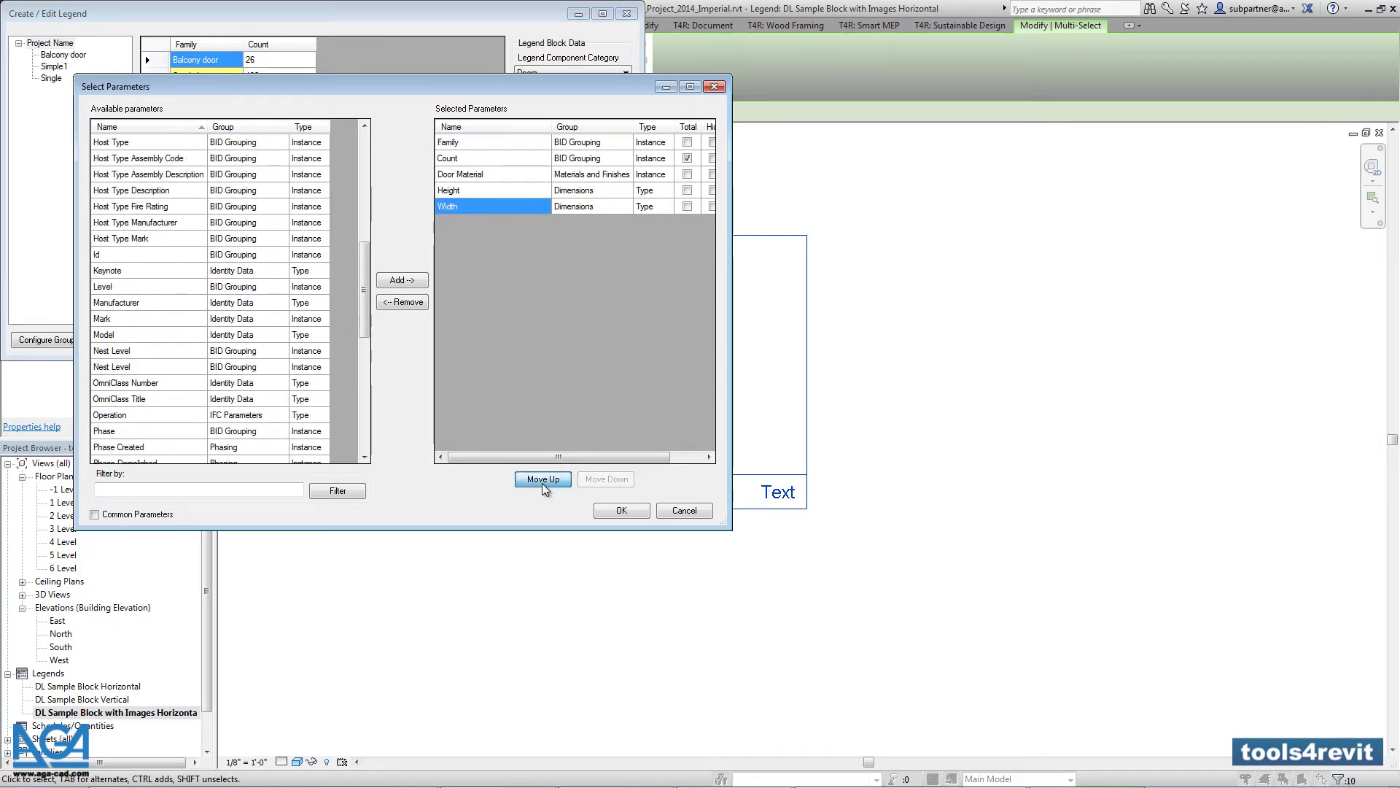
left_click(545, 480)
left_click(545, 480)
left_click(545, 480)
left_click_drag(371, 336, 369, 453)
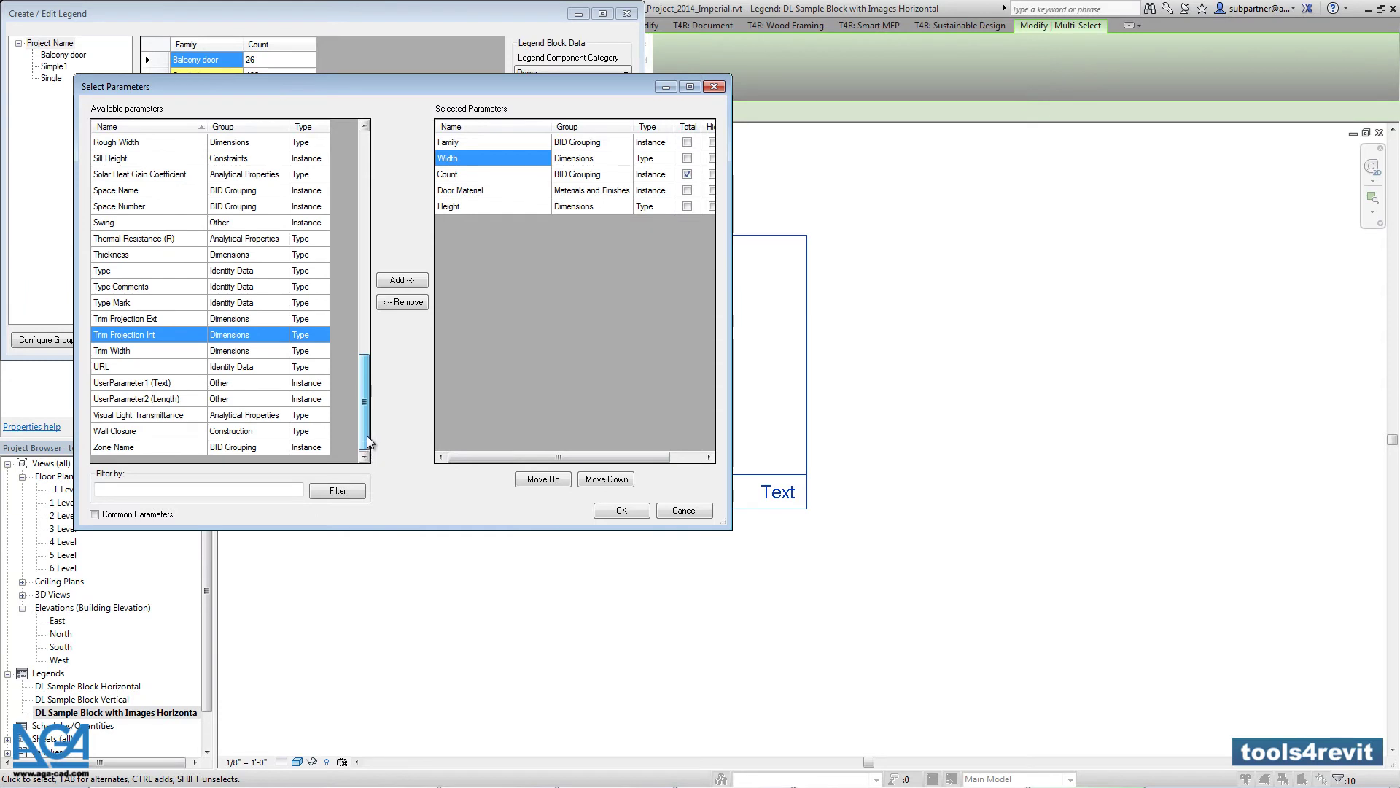
- Add Type below Family, then order Height after Width and Door Material above Count
left_click(117, 270)
left_click(401, 280)
left_click(481, 224)
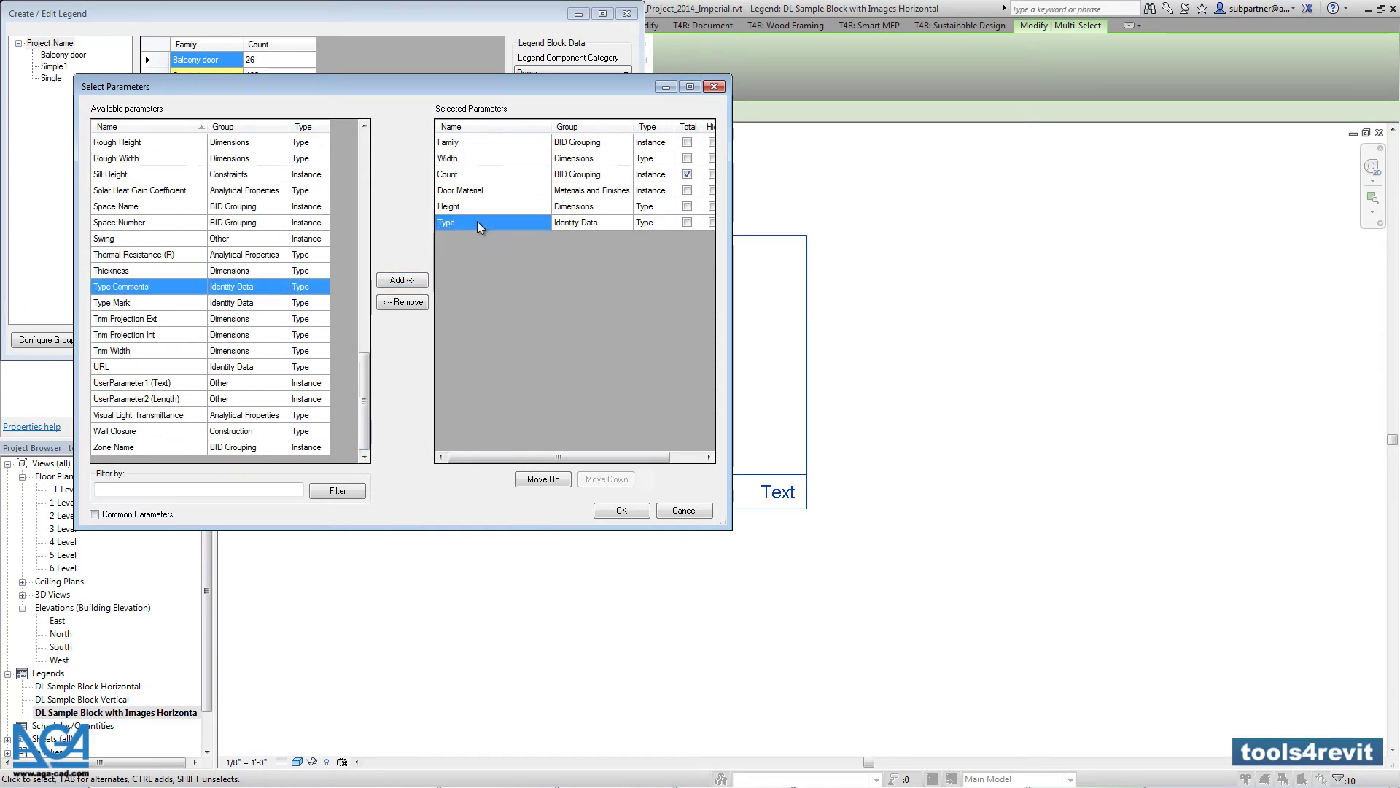
left_click(543, 480)
left_click(543, 480)
left_click(543, 480)
left_click(543, 480)
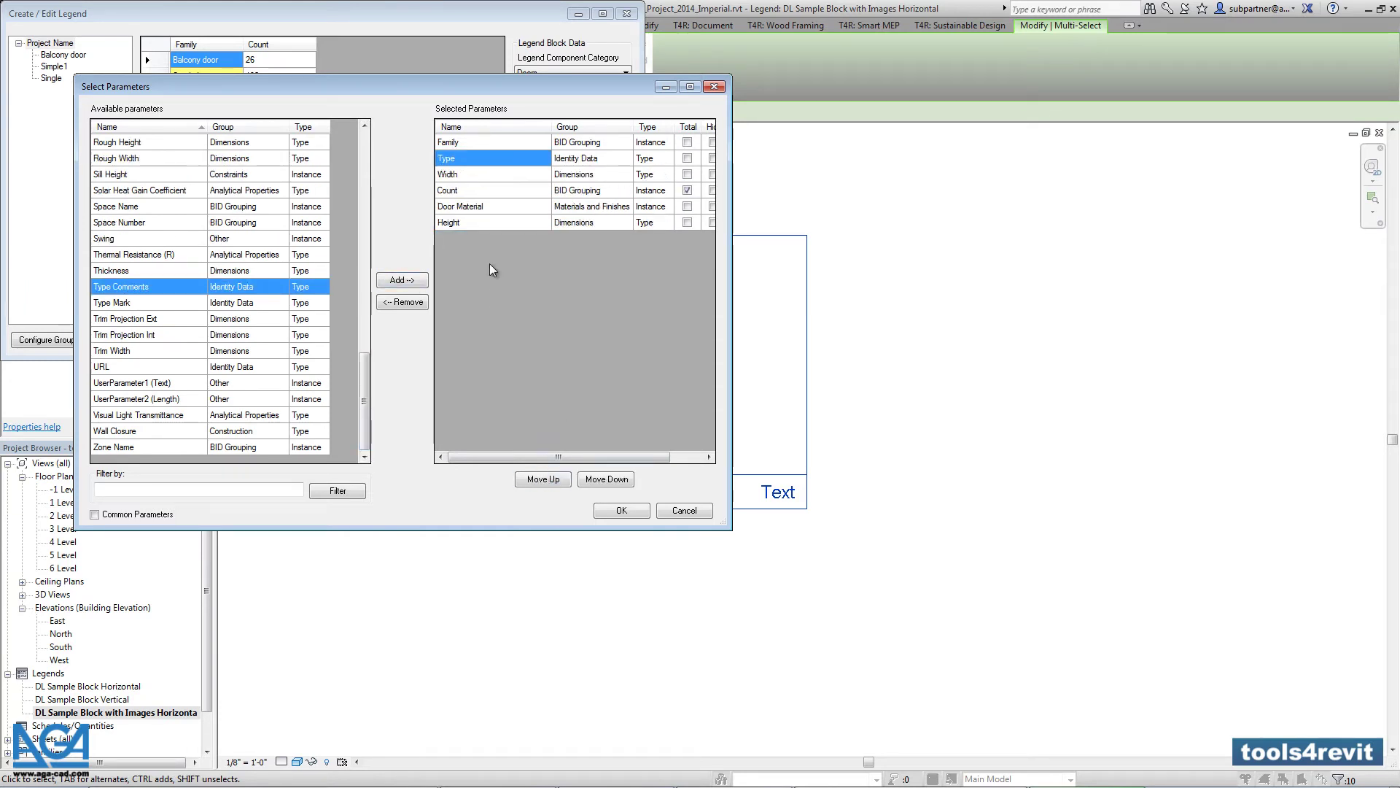
left_click(471, 223)
left_click(543, 480)
left_click(543, 480)
left_click(483, 223)
left_click(547, 481)
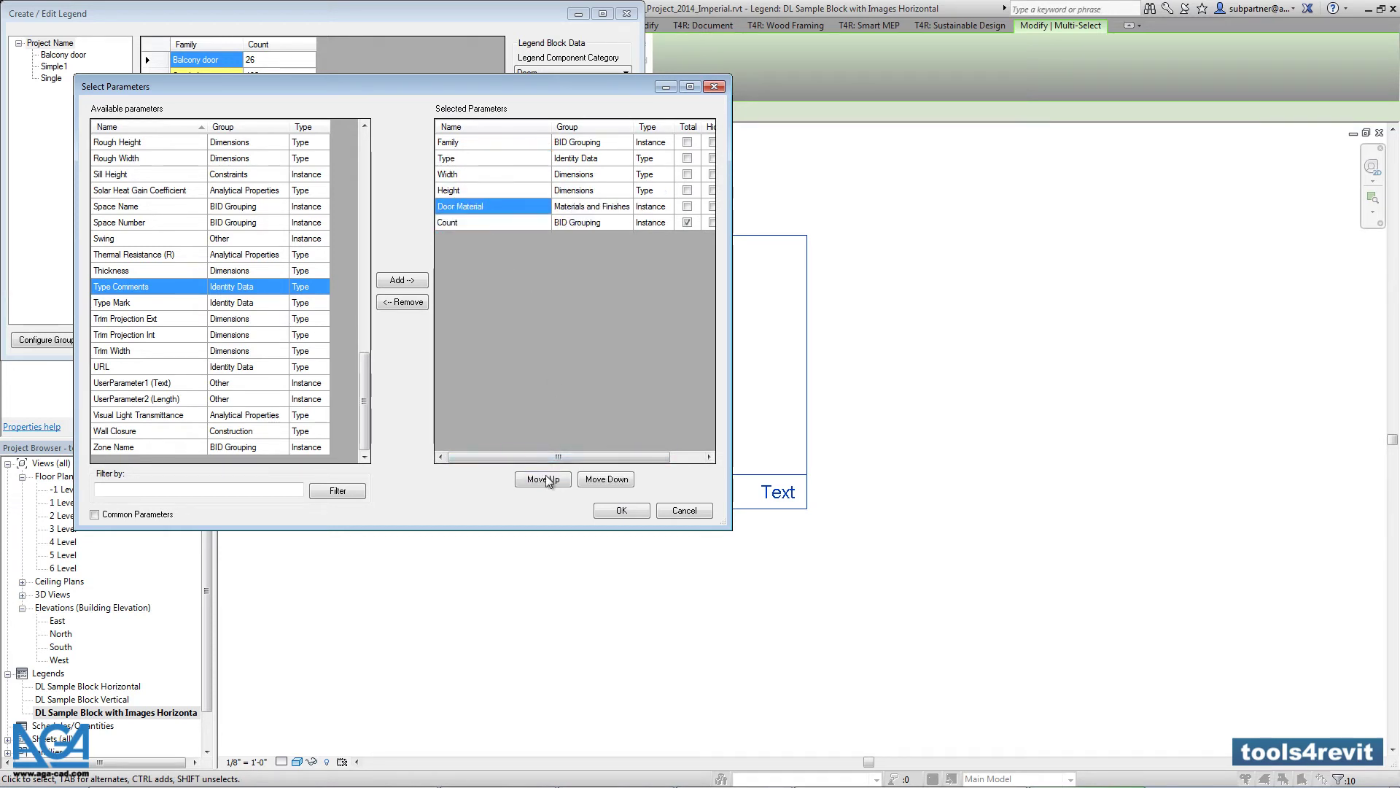
- Accept the parameter order and widen the legend editor to reveal the Count column
left_click(624, 511)
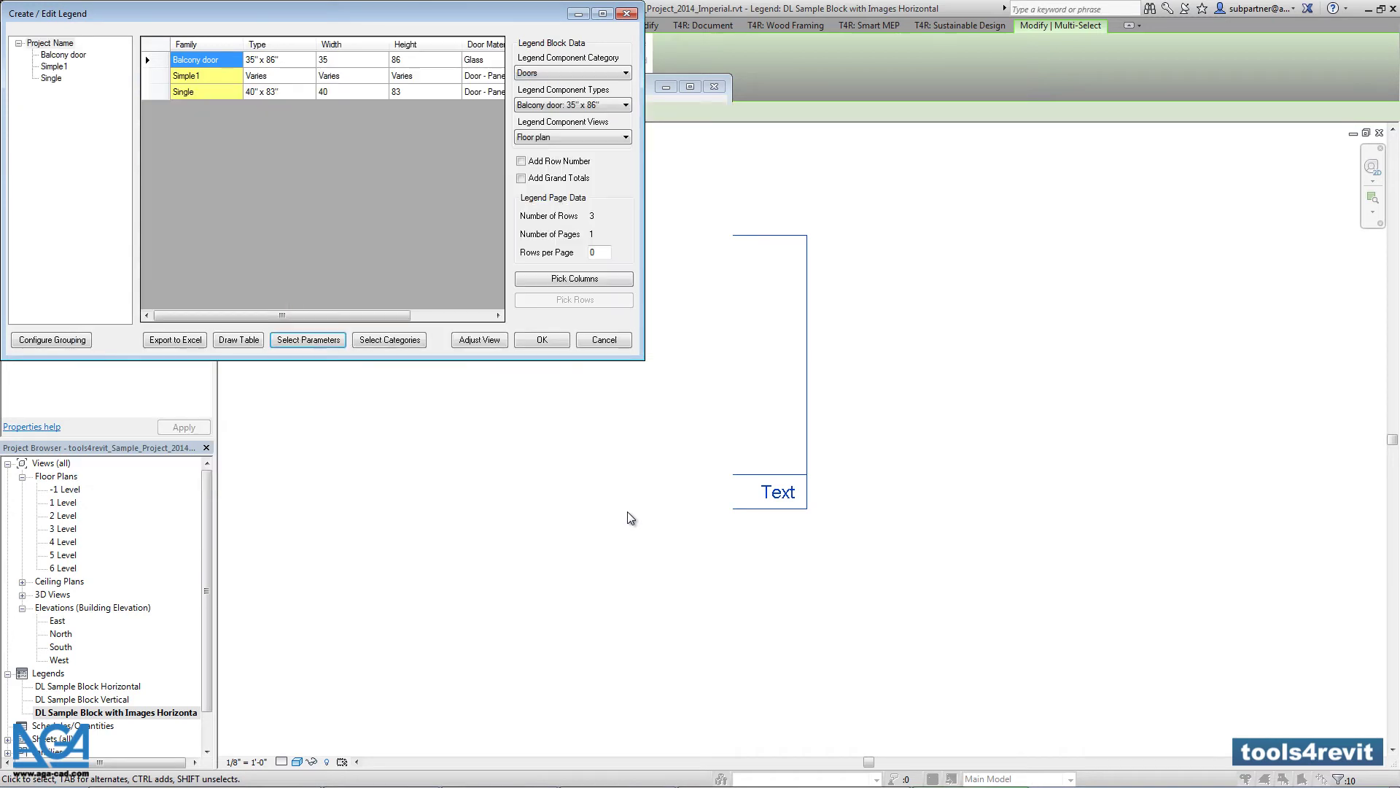
left_click_drag(306, 13, 415, 82)
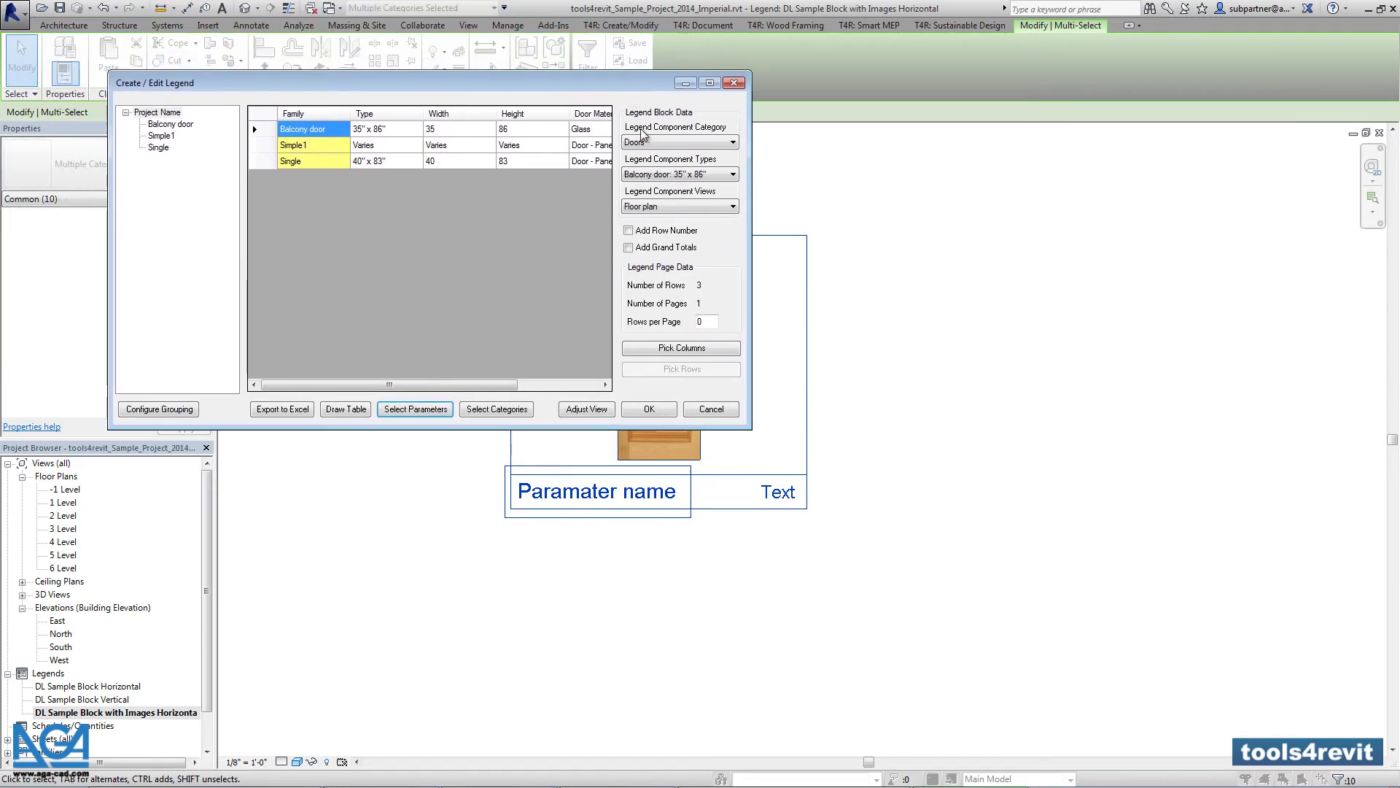
left_click_drag(751, 372, 859, 374)
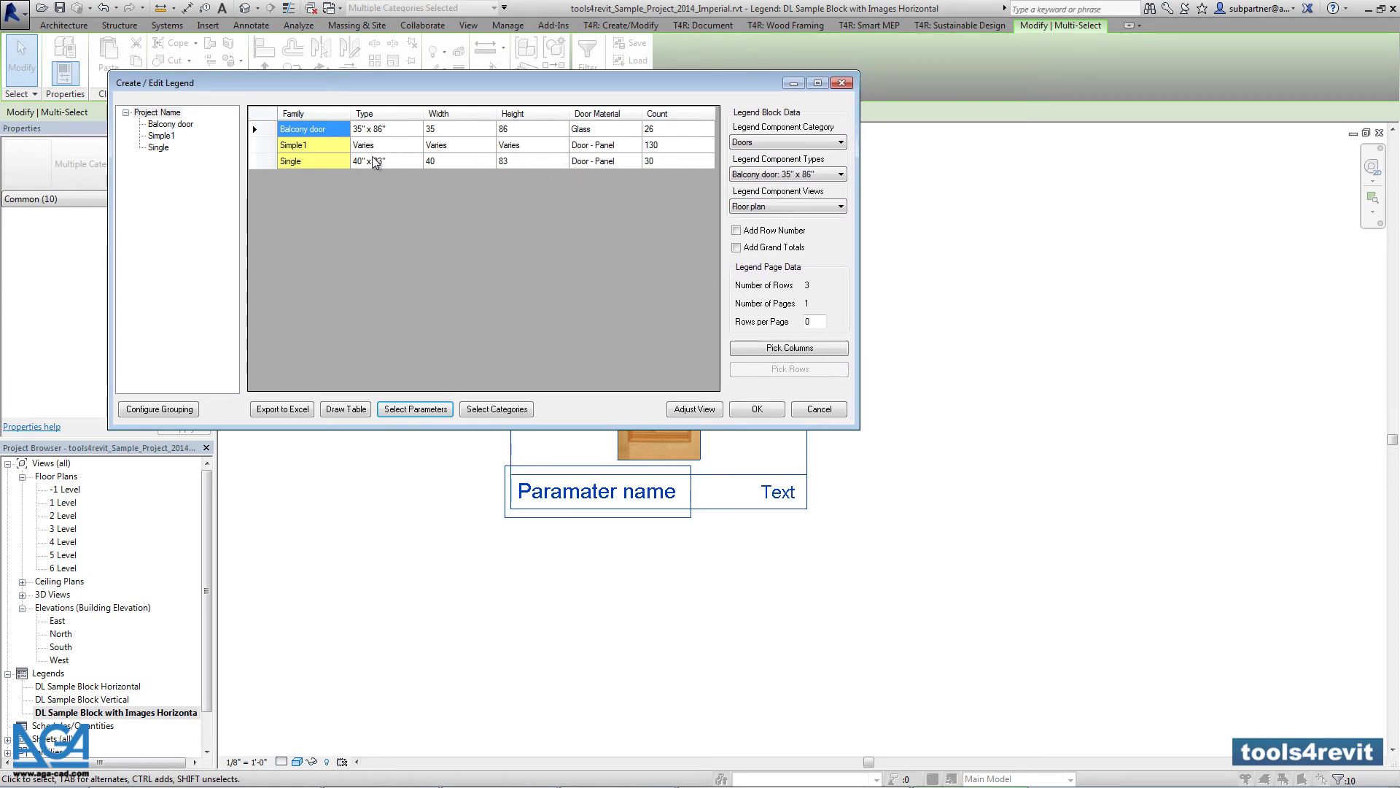
- Group the legend data by Family and Type, giving five door rows
left_click(194, 410)
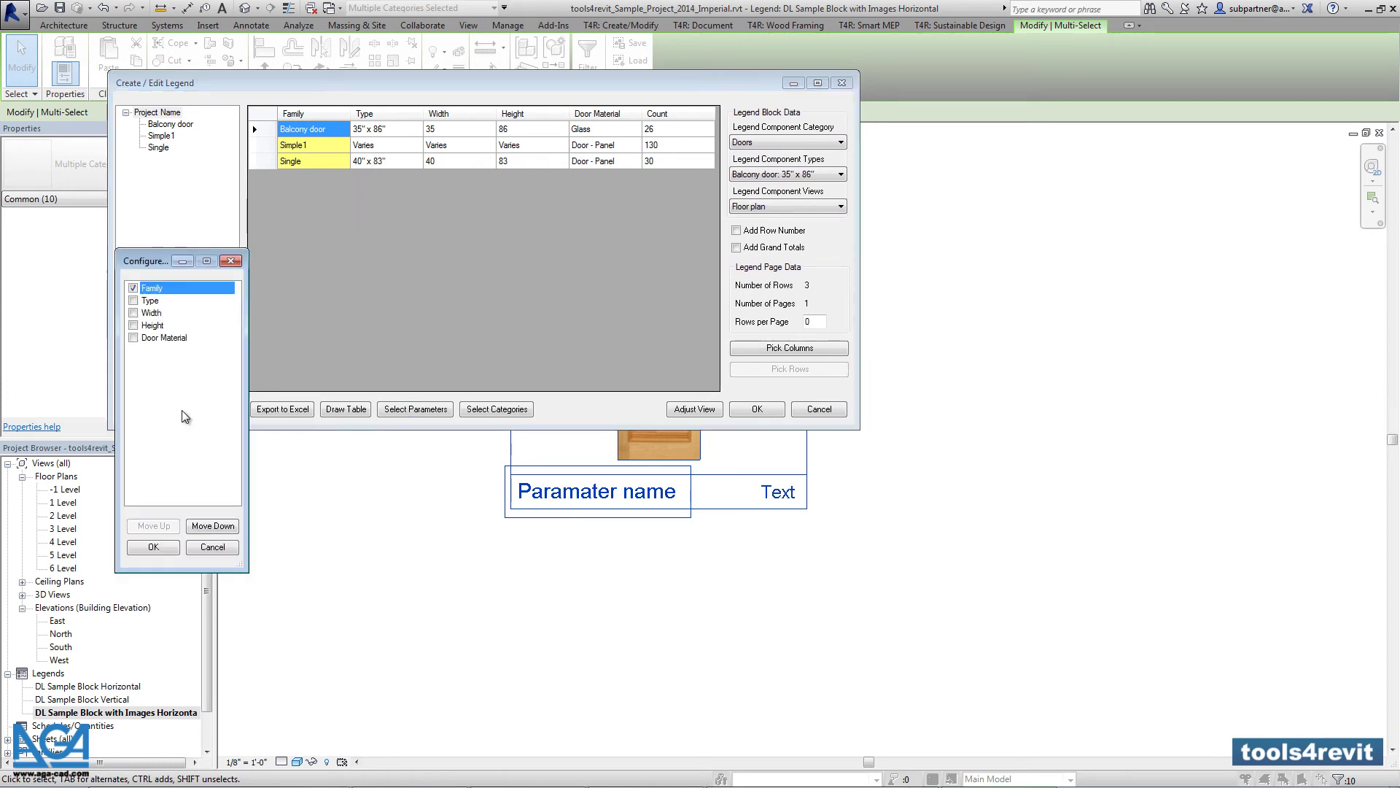
left_click(134, 301)
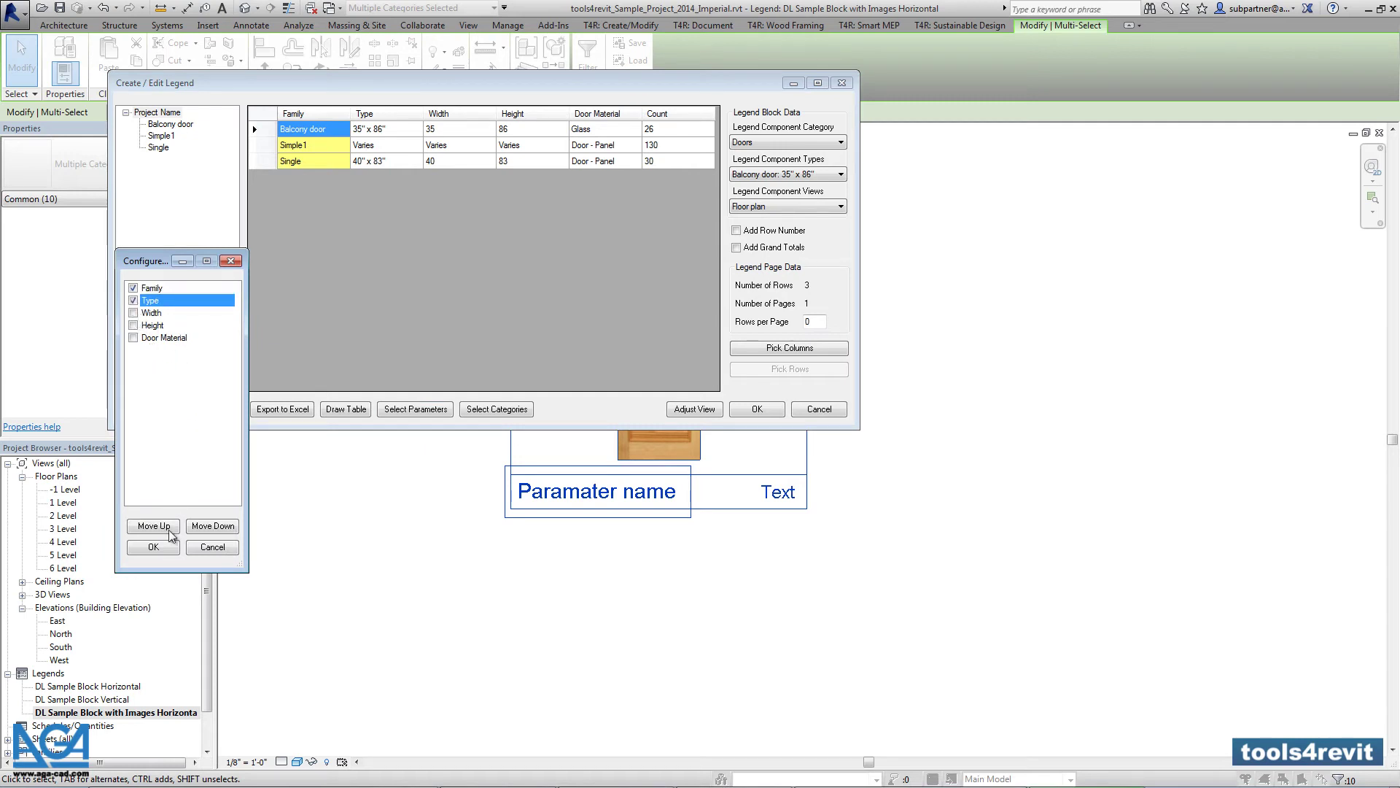
left_click(153, 547)
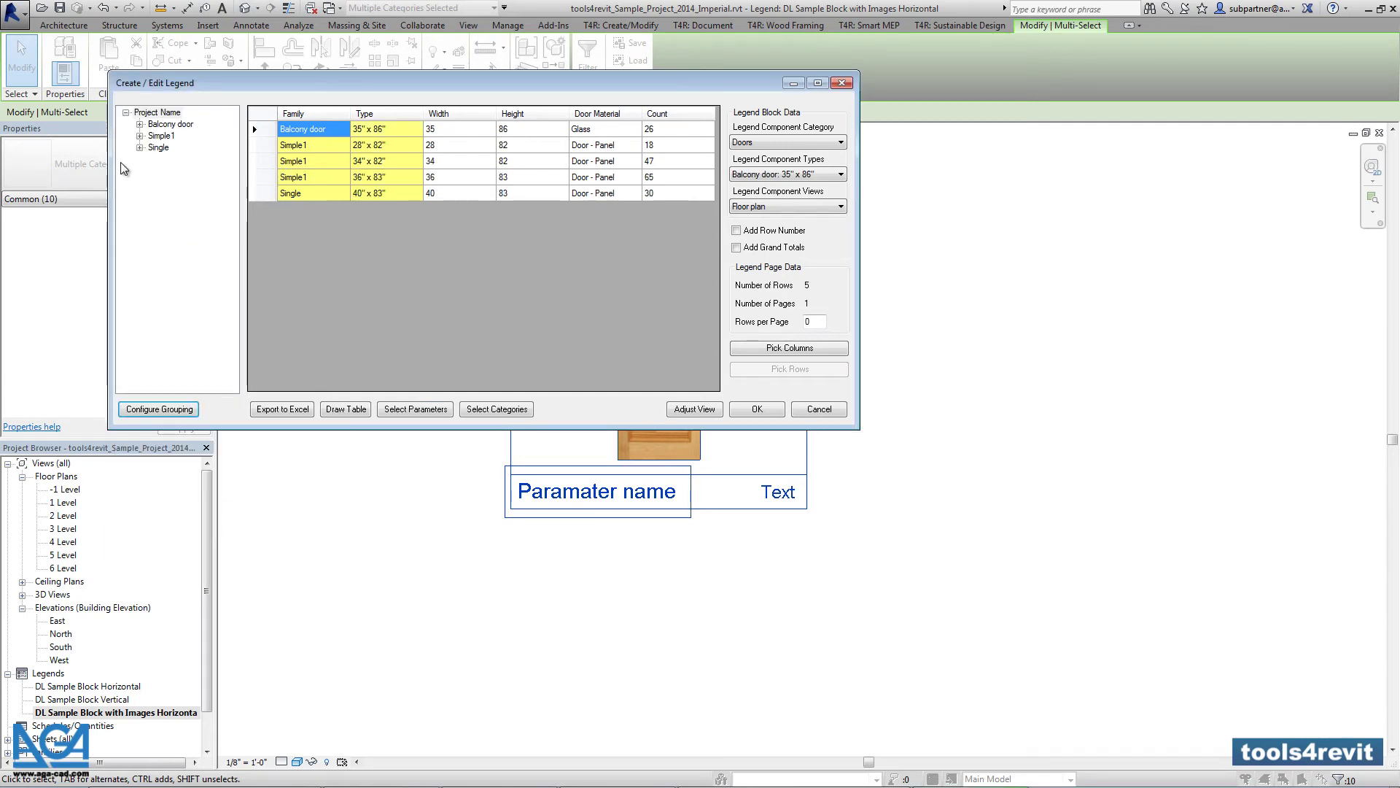
left_click(140, 136)
left_click(162, 136)
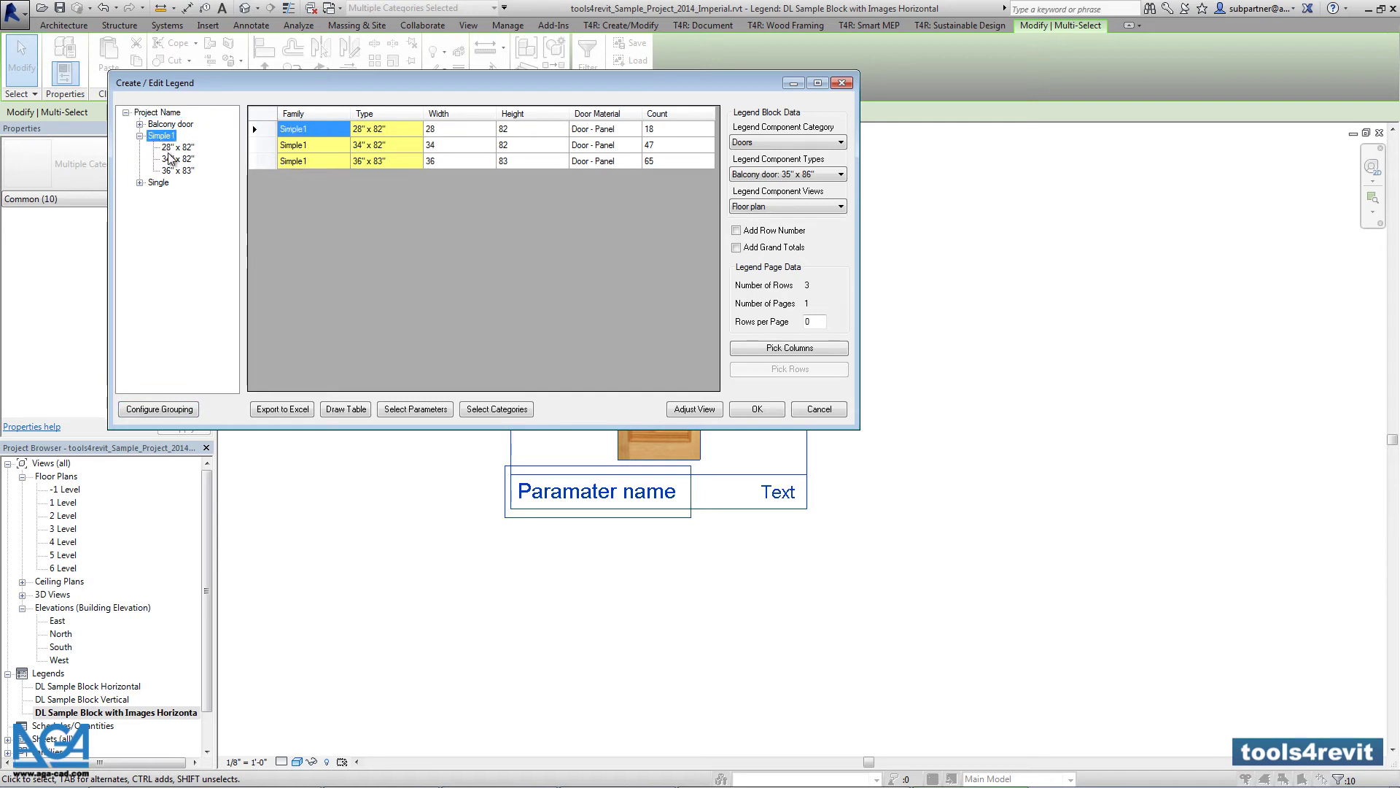
left_click(177, 159)
left_click(140, 125)
left_click(162, 113)
left_click(550, 309)
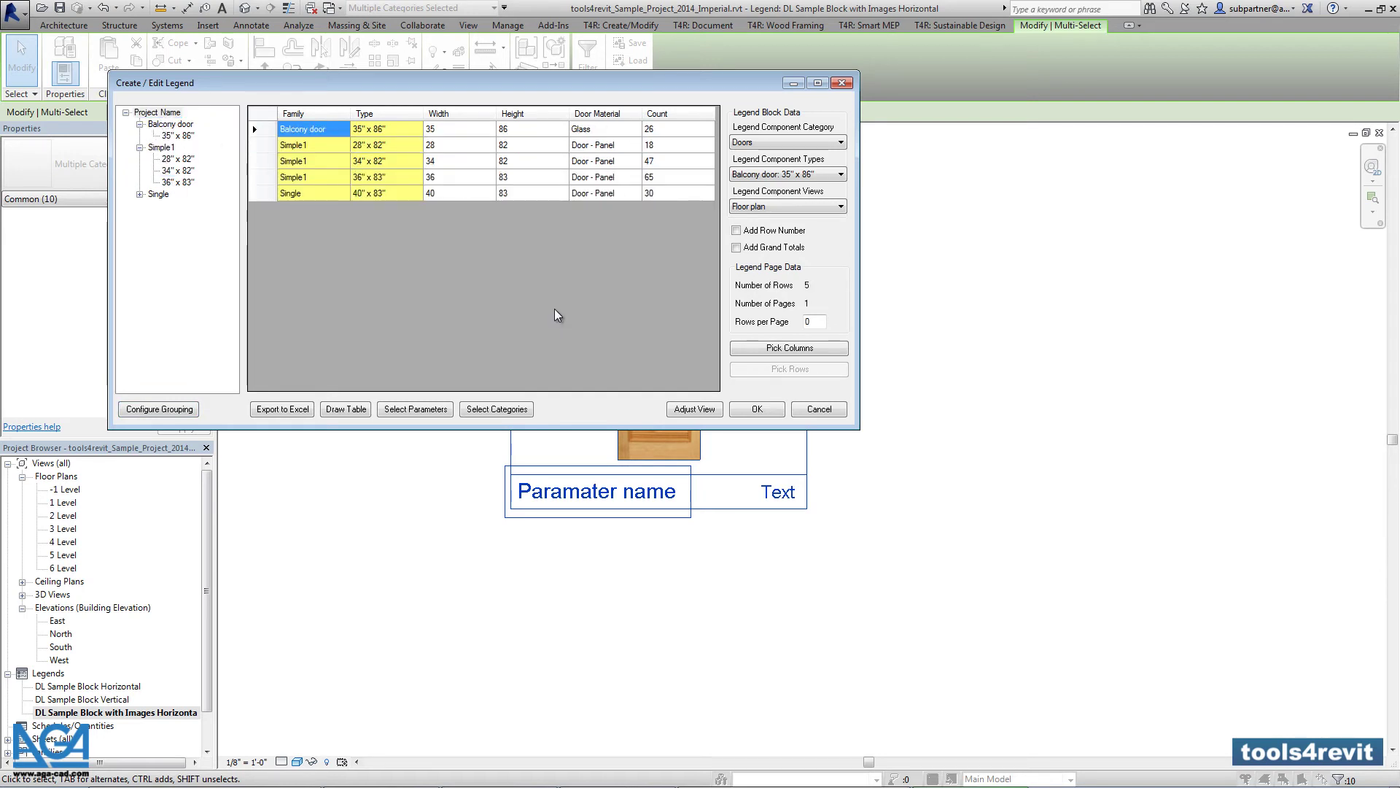
- Use the parameter name/value text as columns and the whole block as rows for five doors
left_click(803, 348)
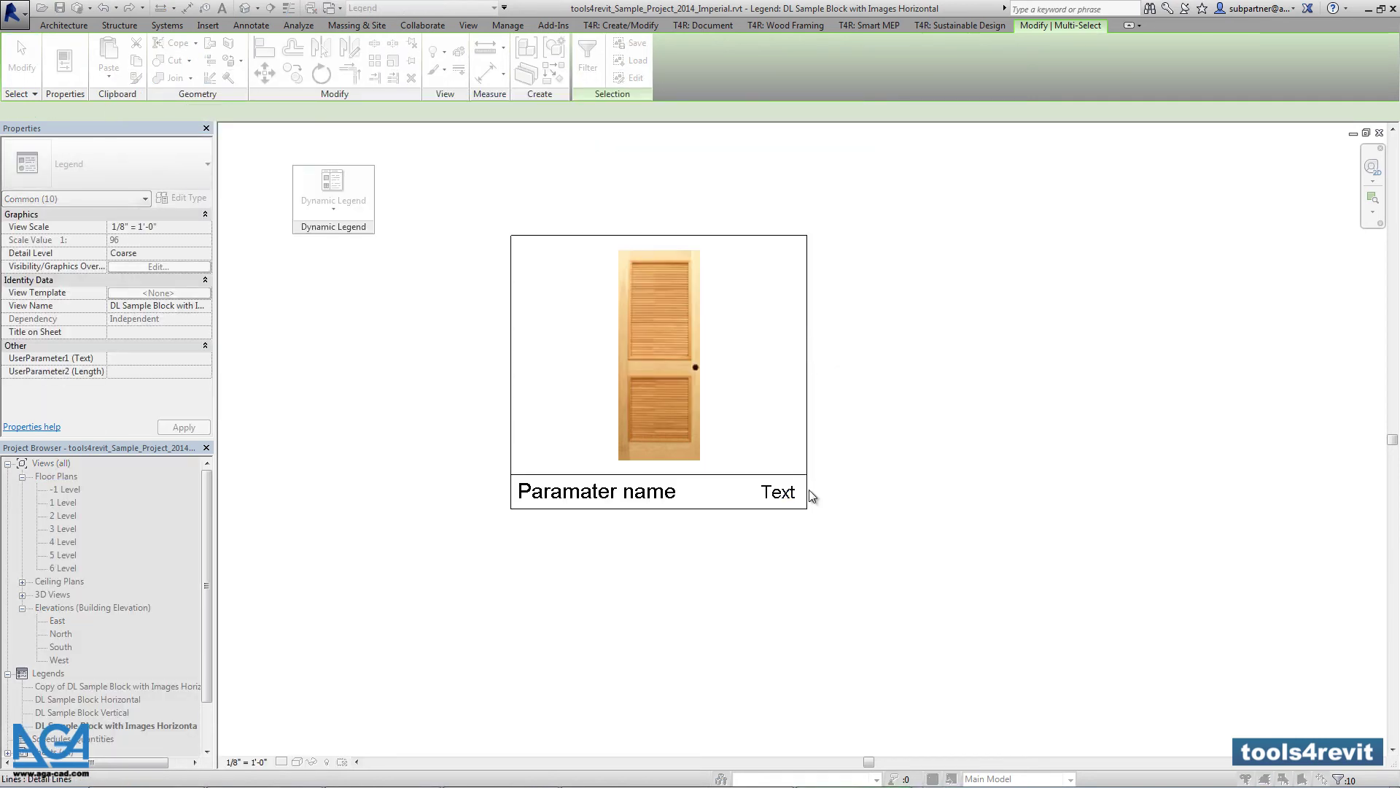
left_click_drag(602, 538, 493, 500)
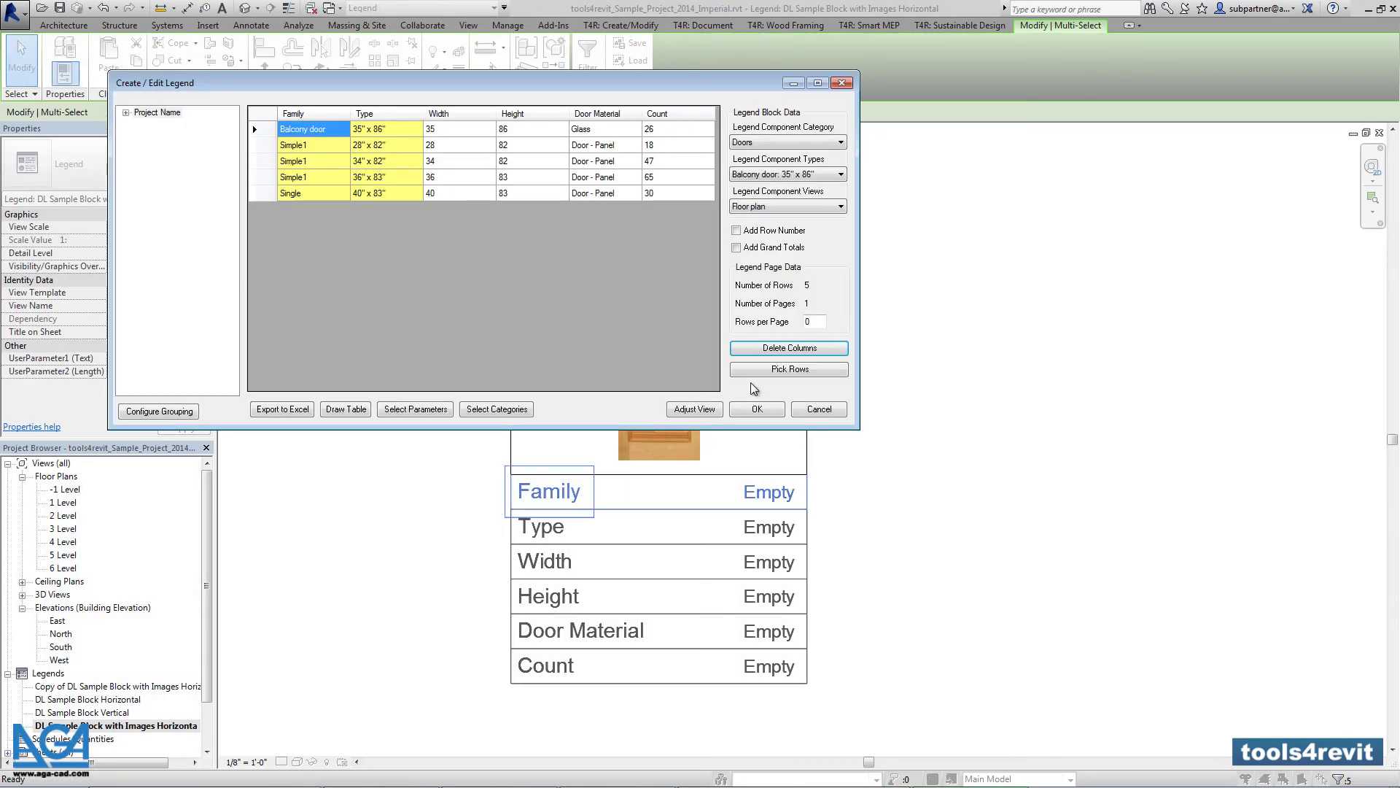
left_click(772, 371)
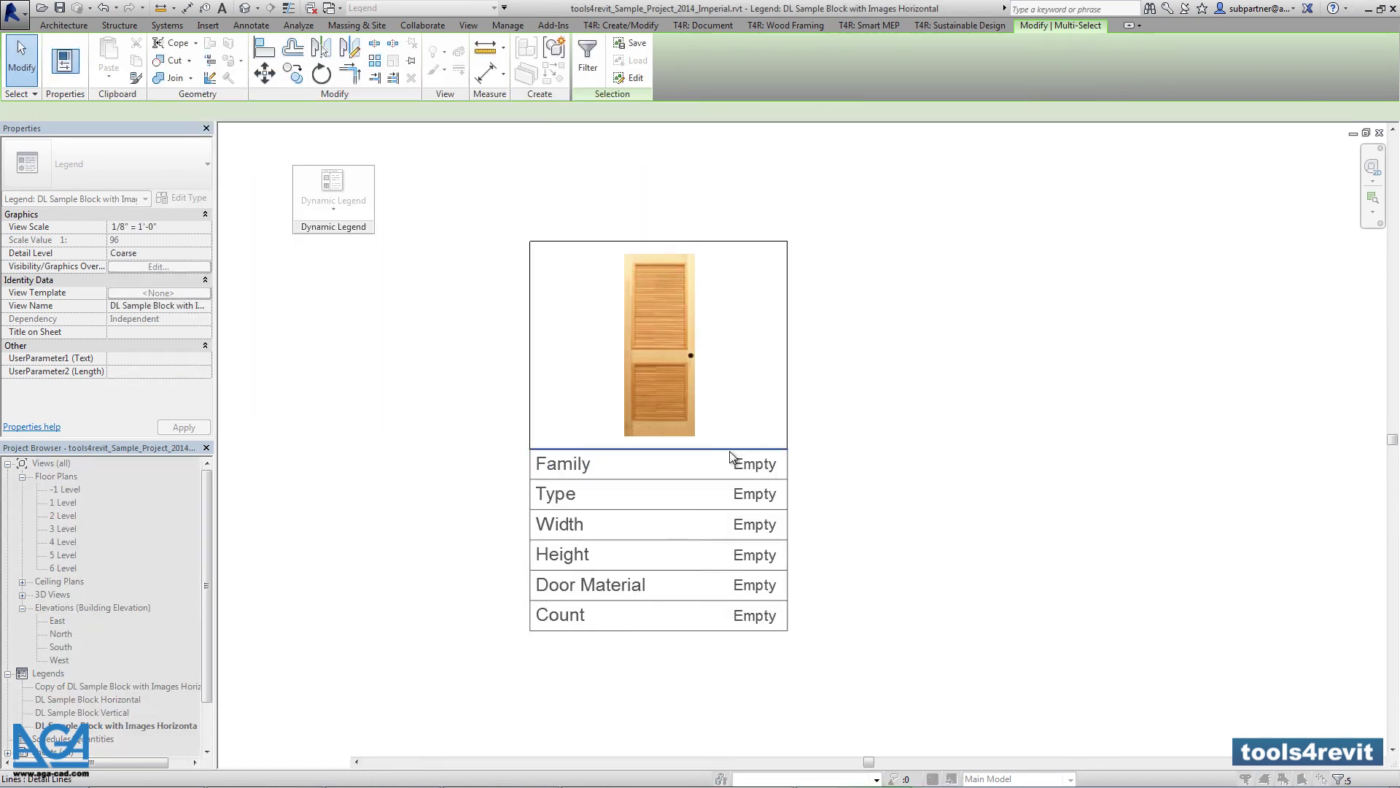
left_click_drag(810, 660, 460, 229)
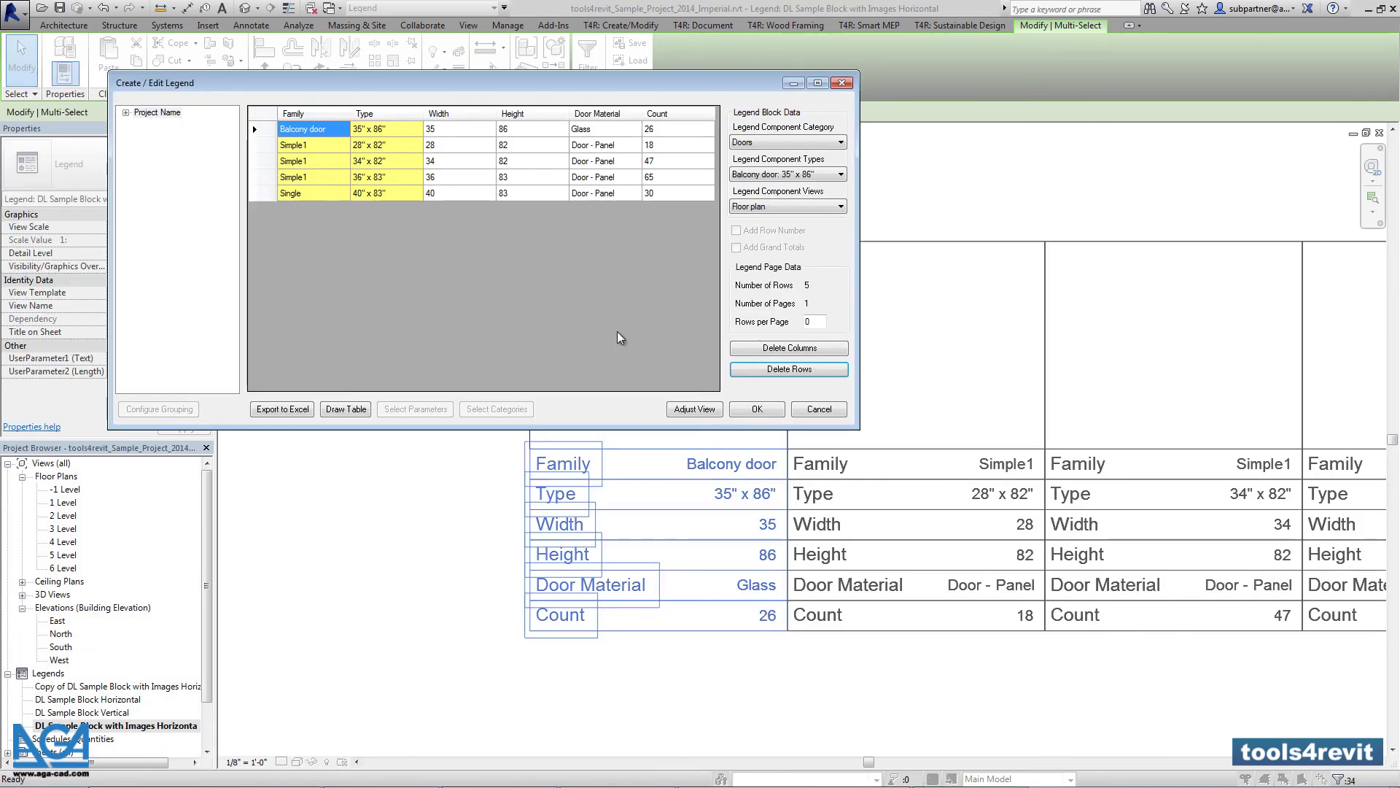
left_click(755, 409)
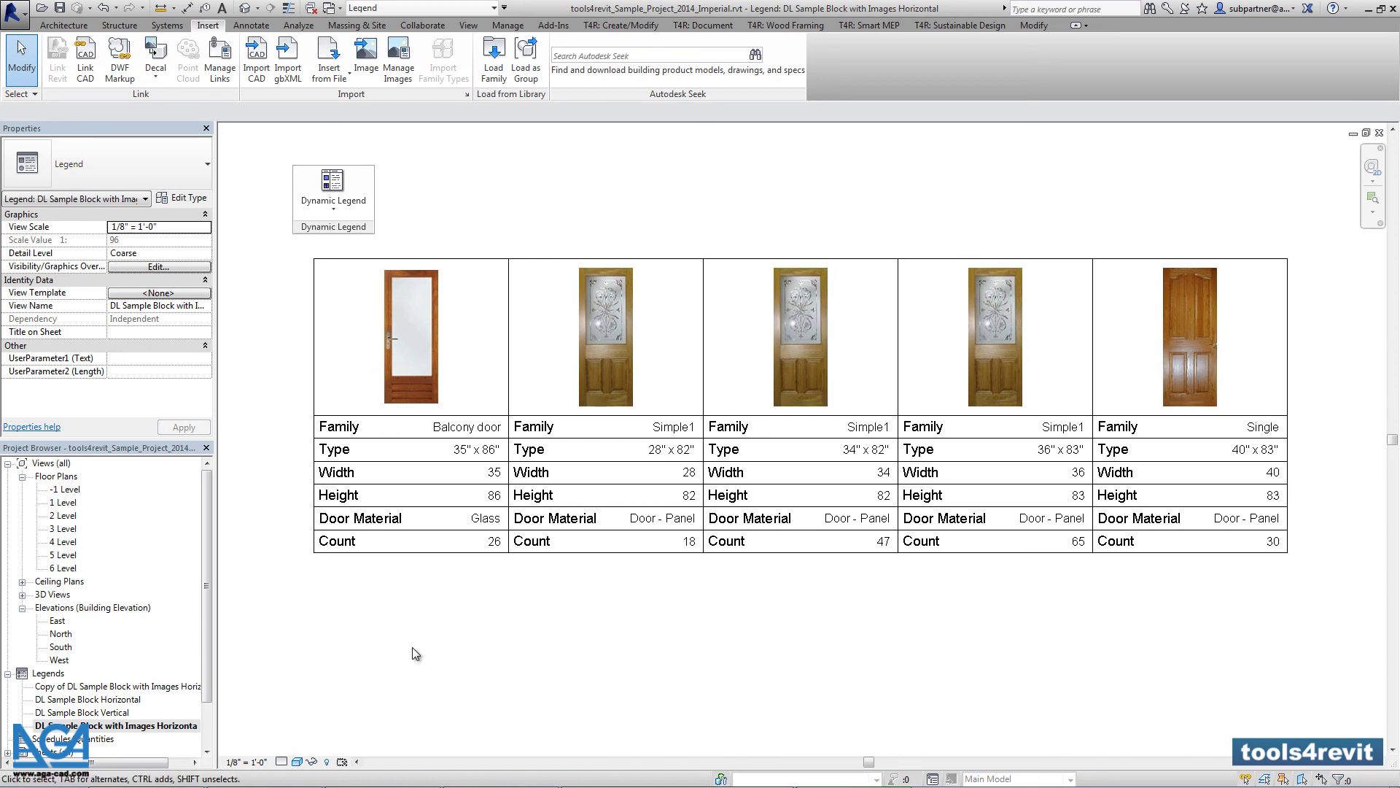
- Rename the copied legend view in the Project Browser to 'Door Legend with Images'
right_click(123, 726)
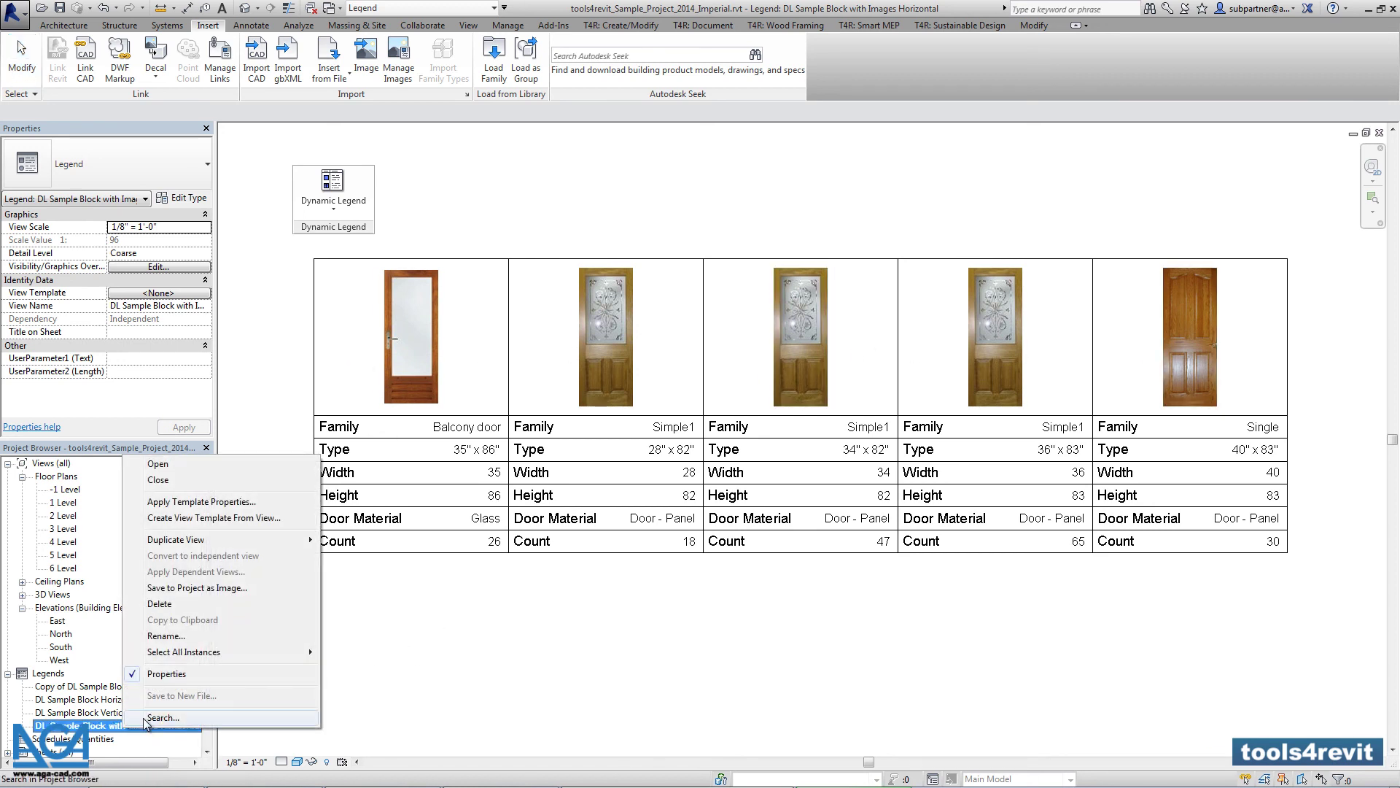
left_click(187, 637)
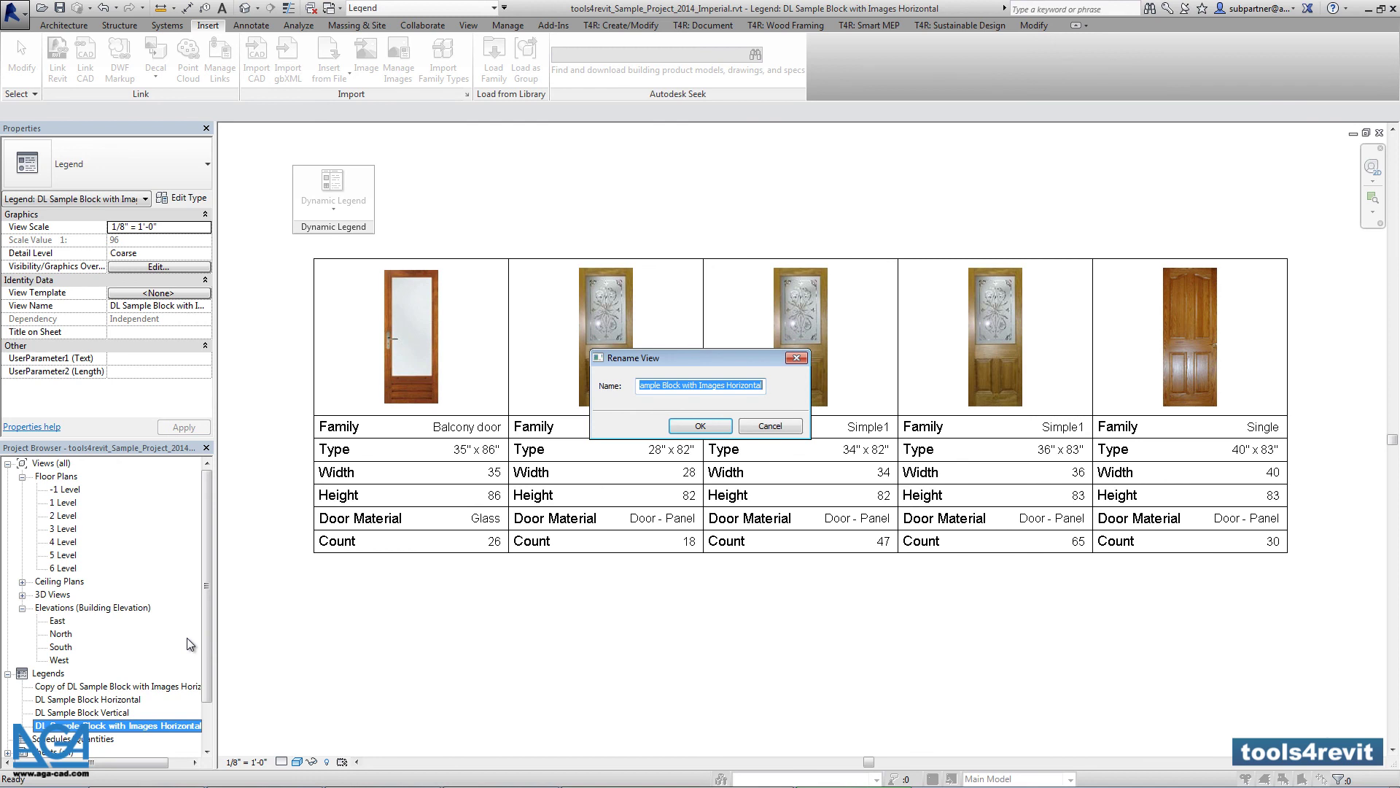
type("Door Leg")
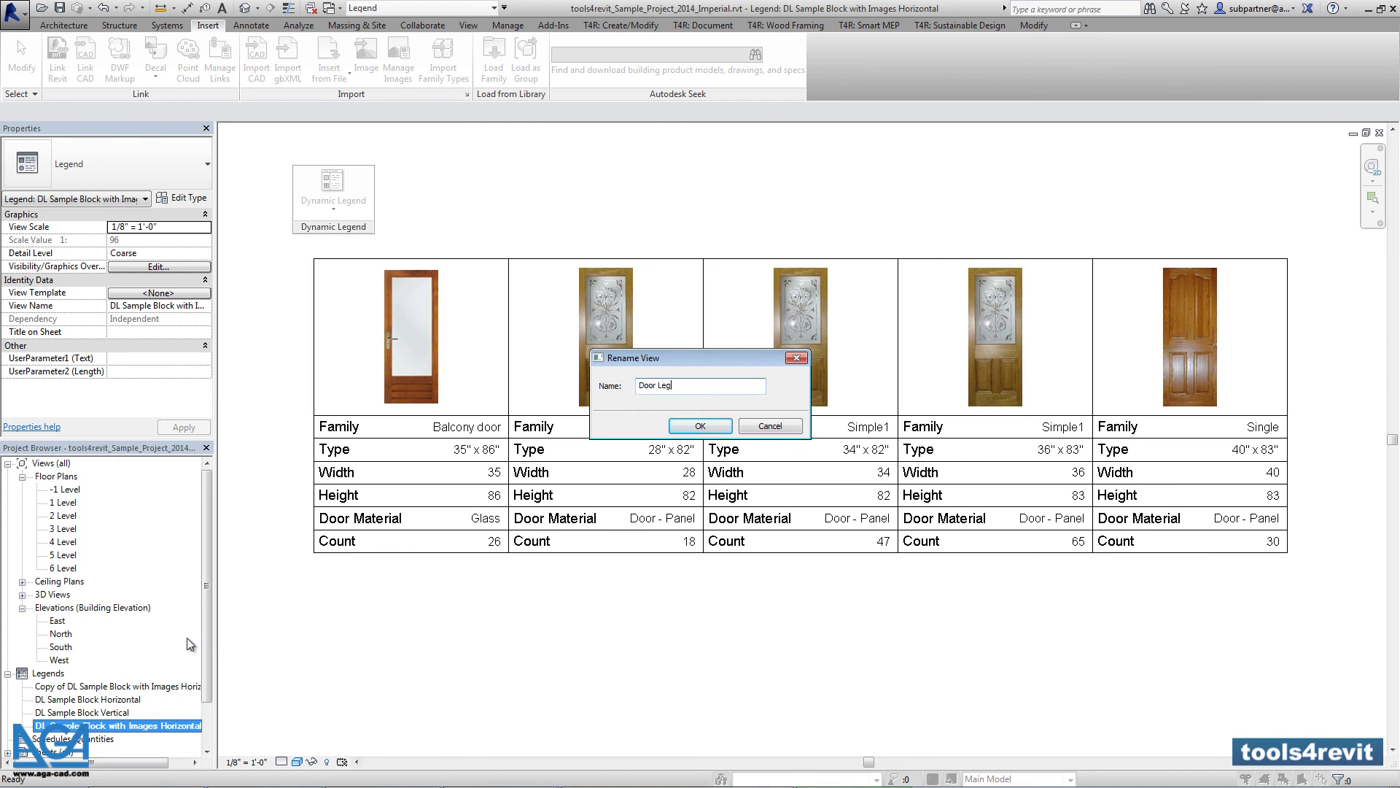
type("end with Images")
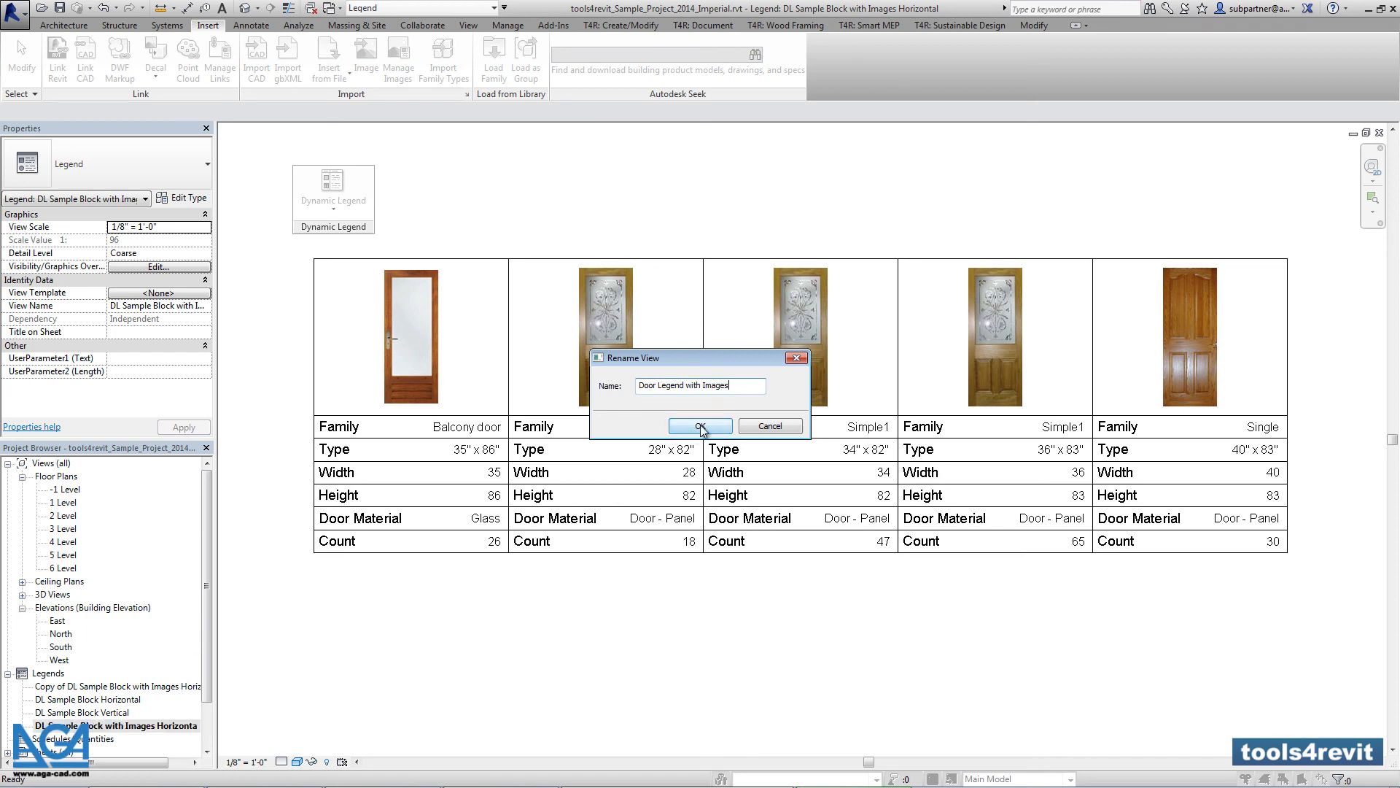
left_click(700, 426)
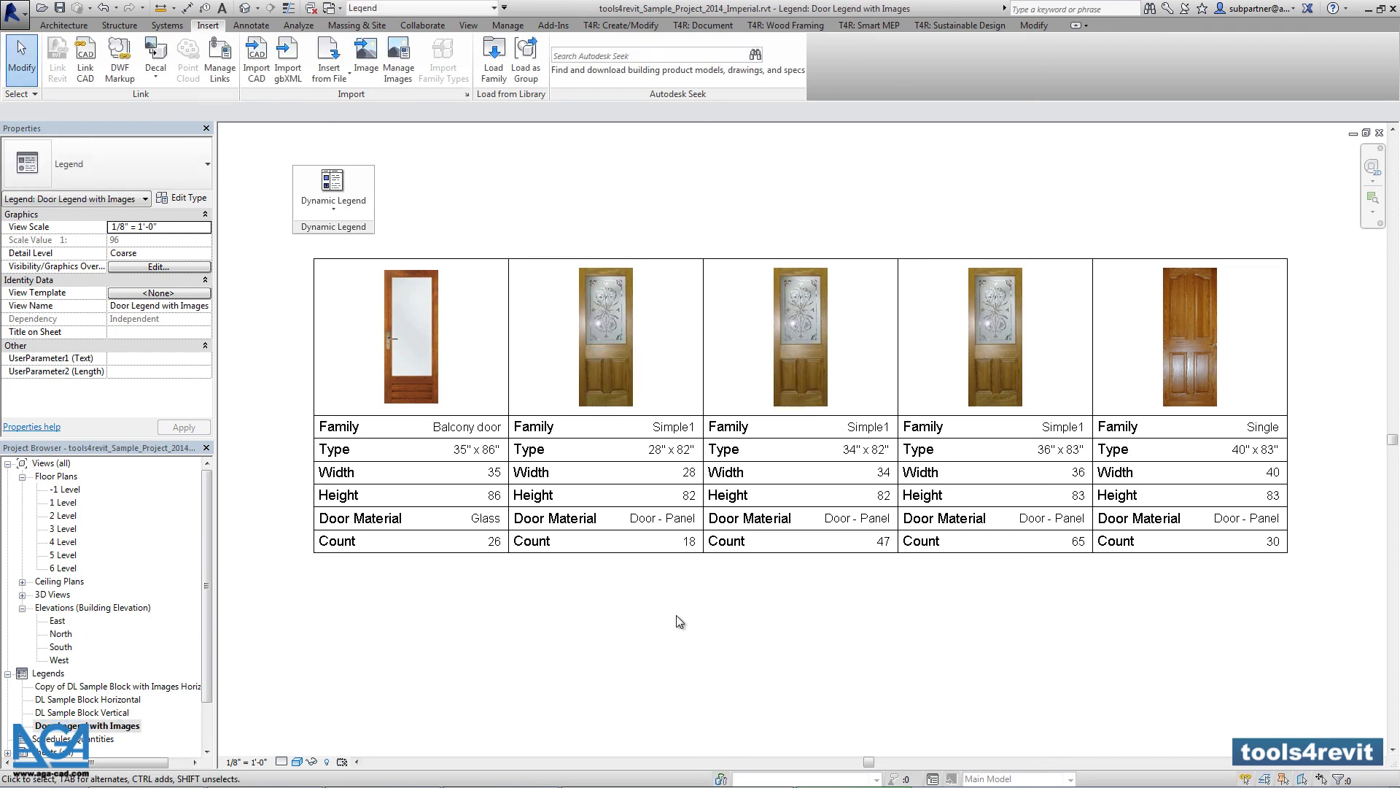